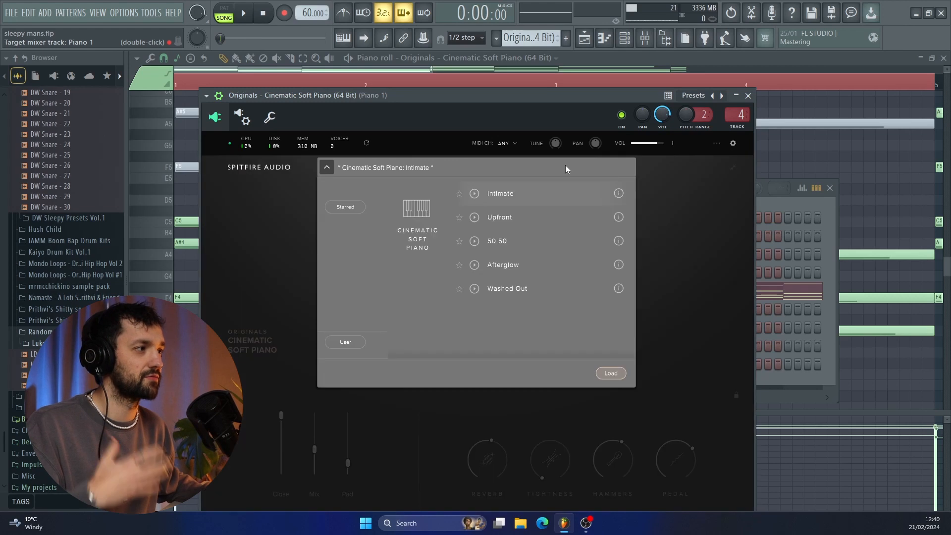
- Lower the first chord's A#4 note to A4 in the Cinematic Soft Piano pattern and play the changed progression
{"action": "left_click", "coordinate": [698, 225]}
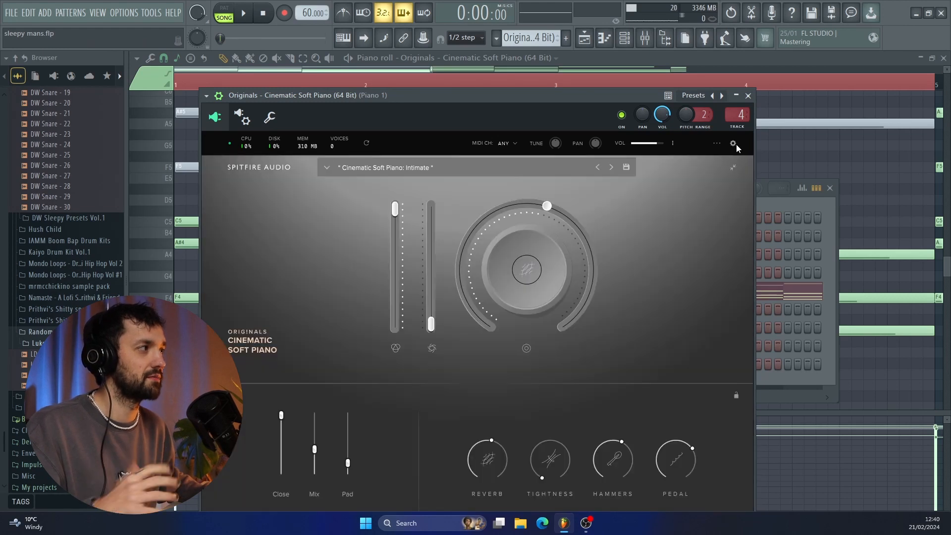
{"action": "left_click", "coordinate": [748, 95]}
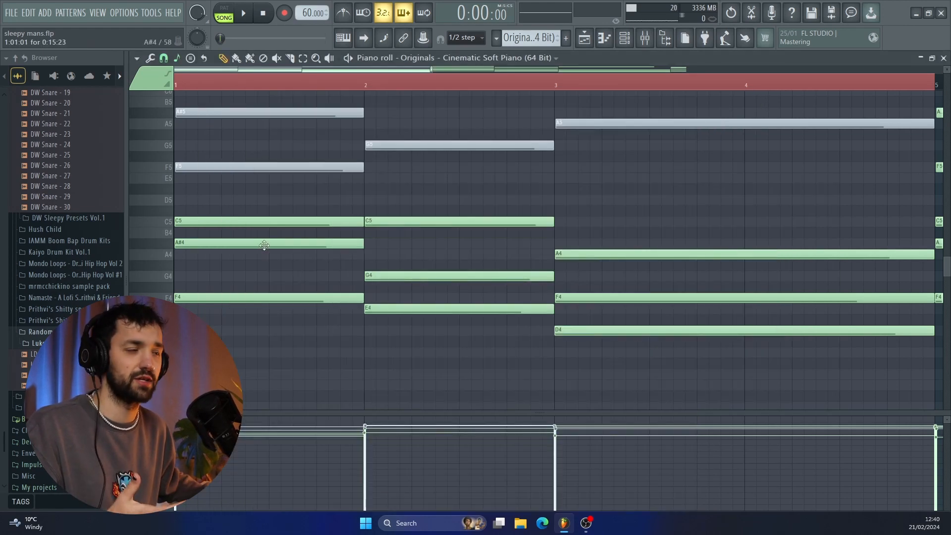
{"action": "left_click_drag", "start_coordinate": [265, 245], "coordinate": [264, 256]}
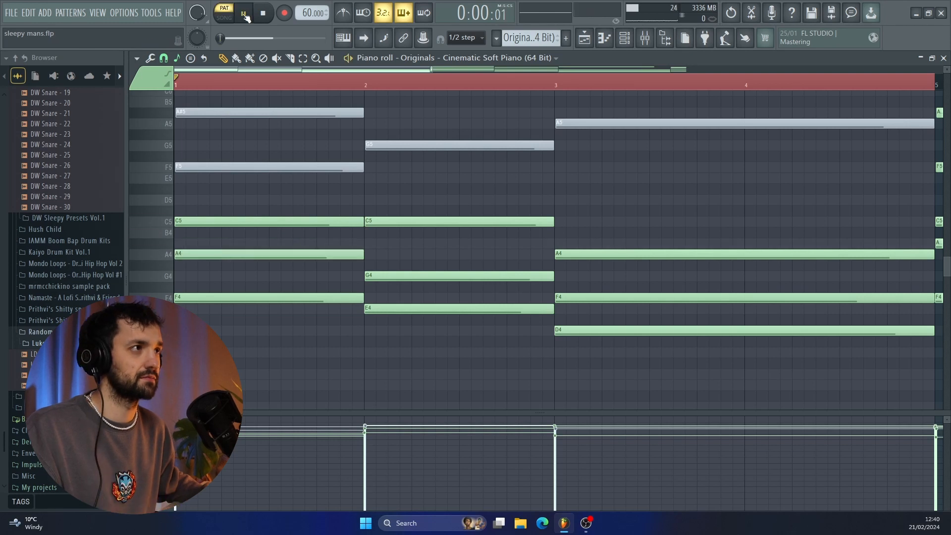
{"action": "key", "text": "space"}
{"action": "scroll", "coordinate": [308, 128], "scroll_direction": "down", "scroll_amount": 3}
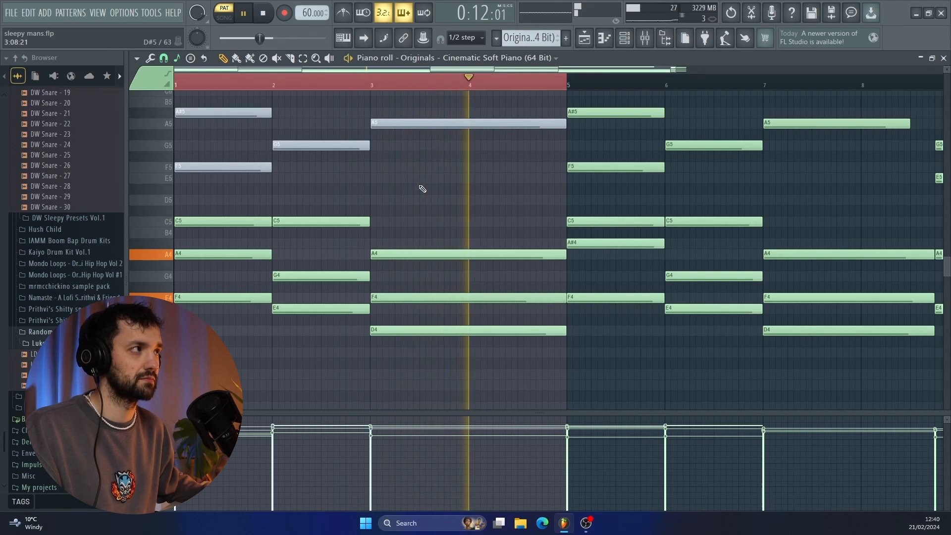
{"action": "key", "text": "space"}
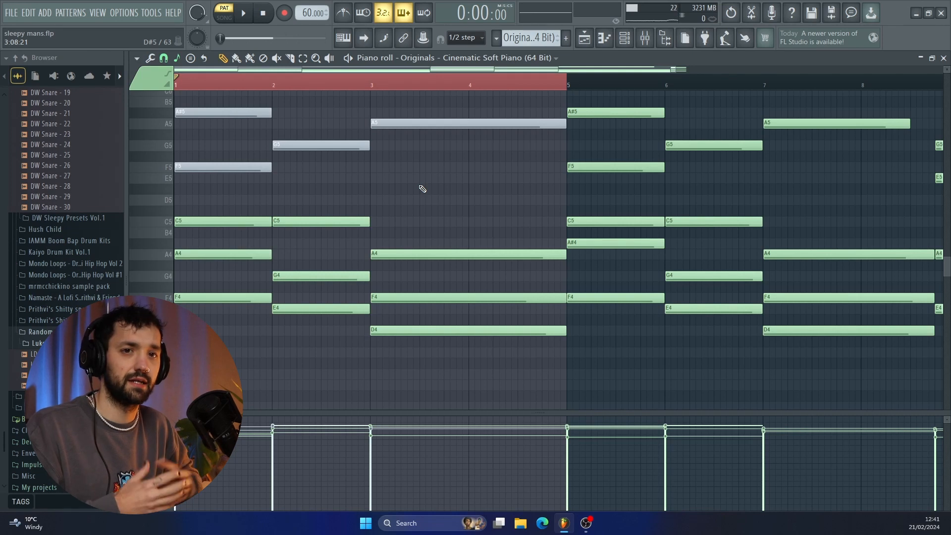
- Play back the original Cinematic Soft Piano chord progression, including the short closing chord before bar 9
{"action": "scroll", "coordinate": [570, 247], "scroll_direction": "right", "scroll_amount": 5}
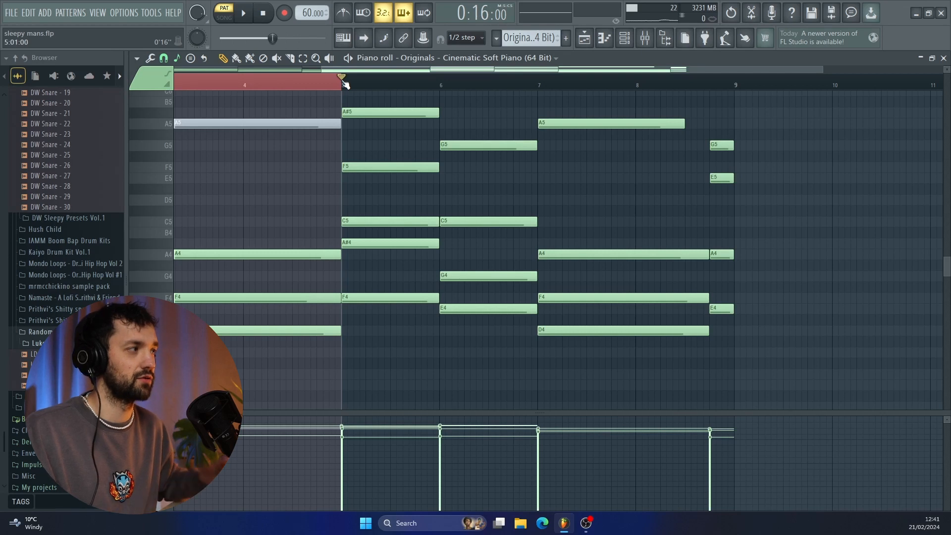
{"action": "key", "text": "space"}
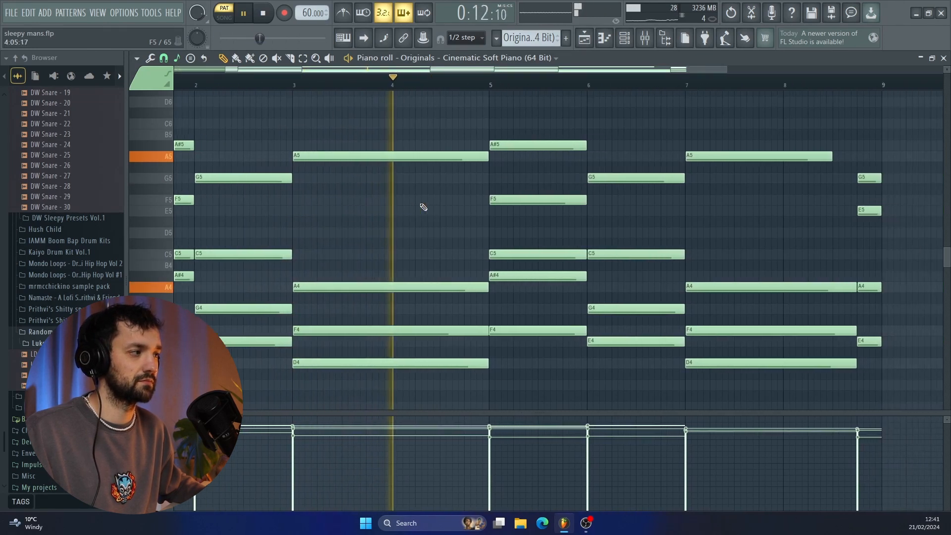
{"action": "key", "text": "space"}
{"action": "left_click_drag", "start_coordinate": [640, 70], "coordinate": [709, 77]}
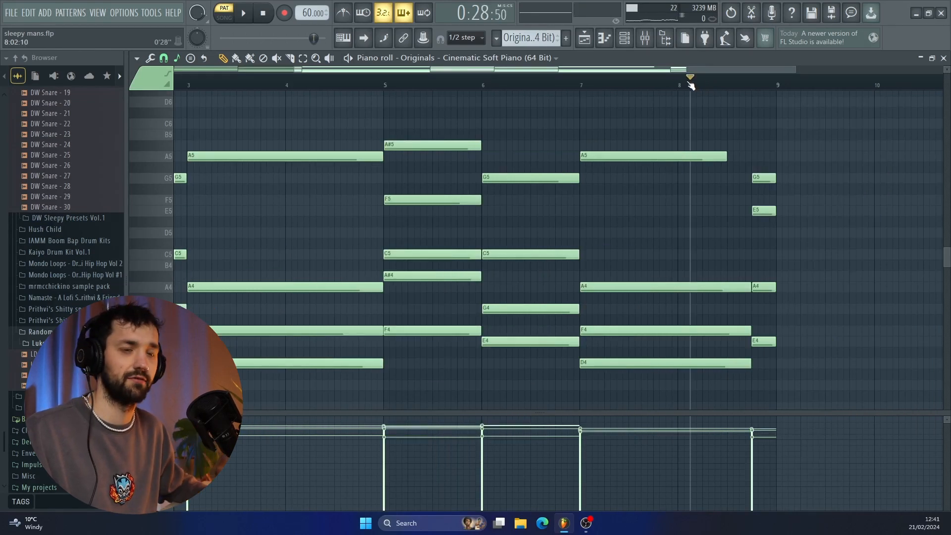
{"action": "key", "text": "space"}
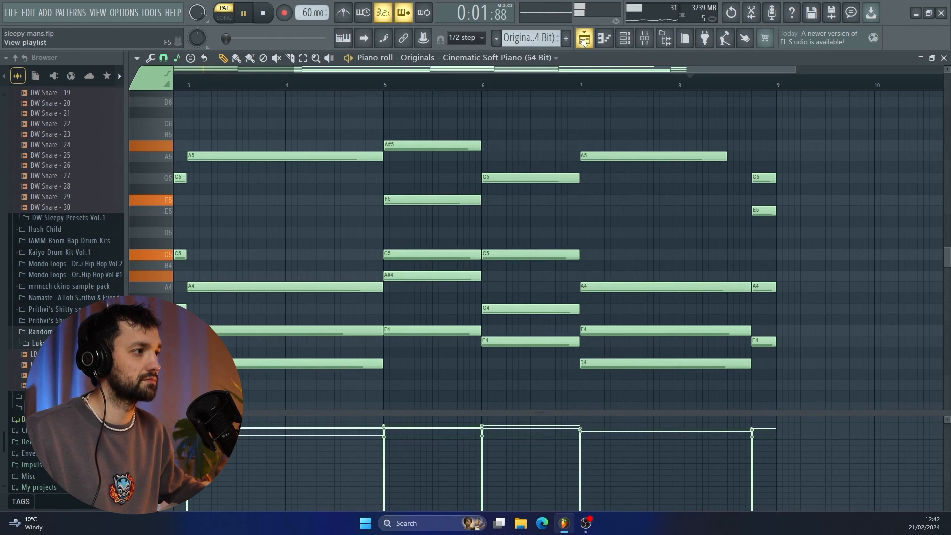
{"action": "key", "text": "space"}
{"action": "scroll", "coordinate": [533, 170], "scroll_direction": "down", "scroll_amount": 3}
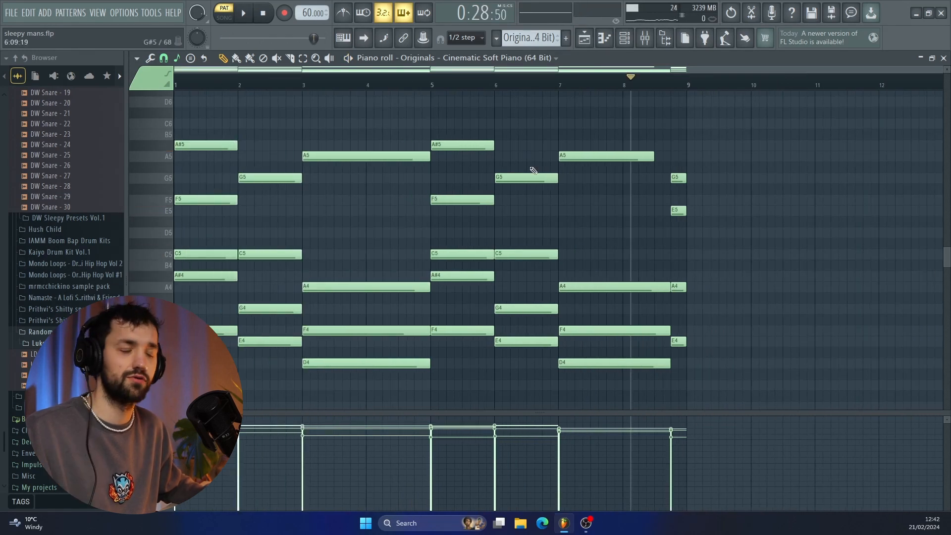
- Check the Drone pattern's notes and play the arrangement with the Drone and Piano tracks together
{"action": "left_click", "coordinate": [594, 38]}
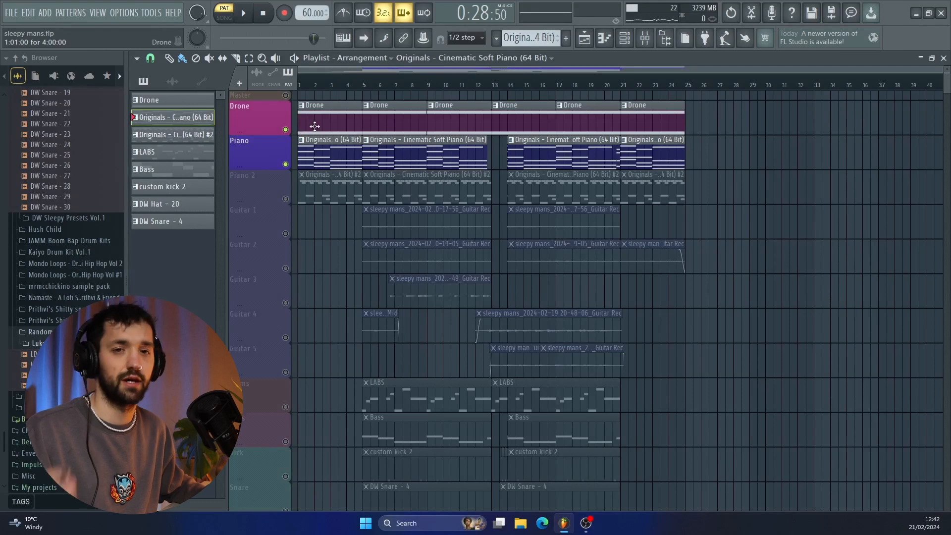
{"action": "double_click", "coordinate": [314, 126]}
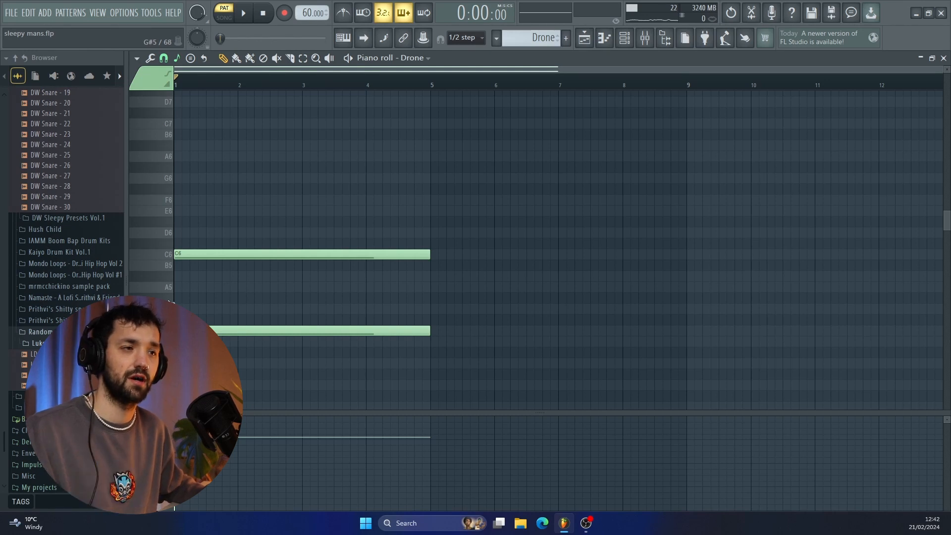
{"action": "key", "text": "space"}
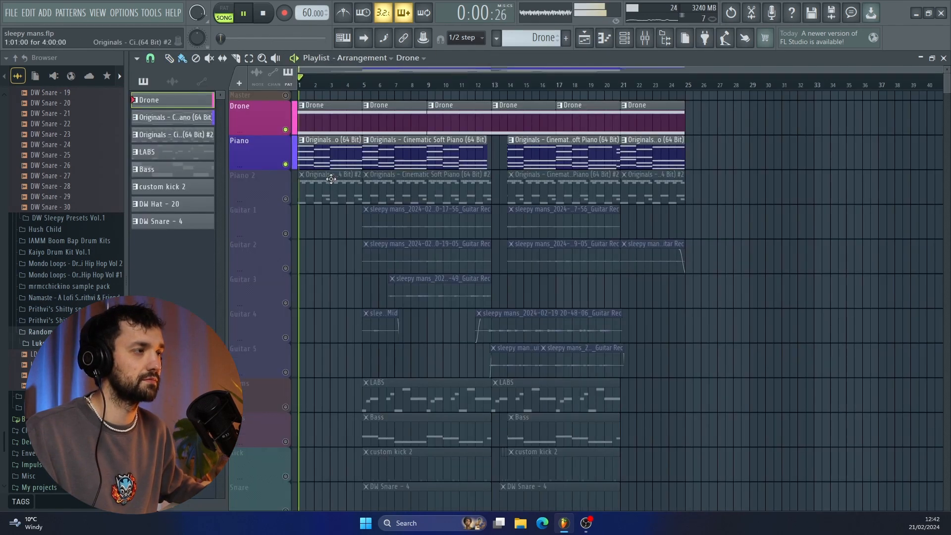
{"action": "scroll", "coordinate": [329, 182], "scroll_direction": "up", "scroll_amount": 2}
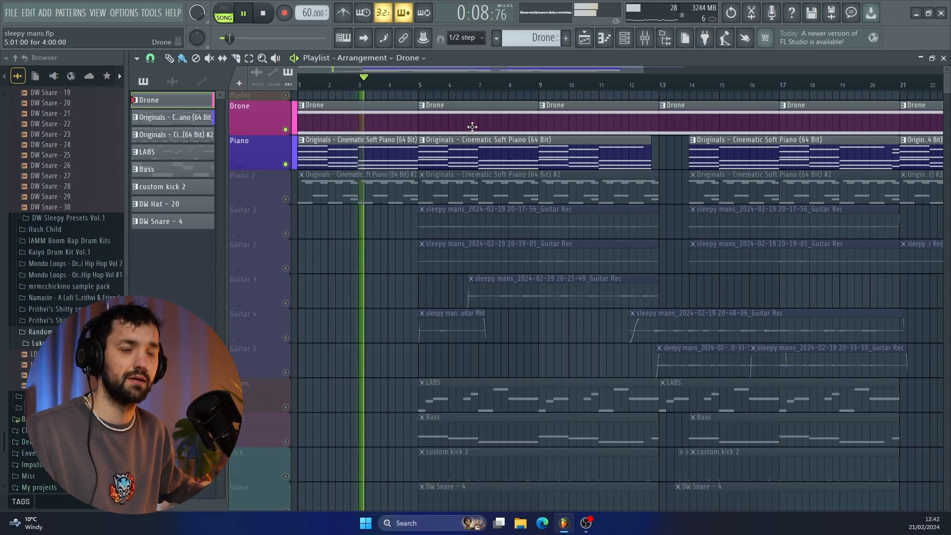
{"action": "key", "text": "space"}
- Examine the Ozone 11 Equalizer curves on the Drone and Piano 1 mixer tracks
{"action": "key", "text": "F9"}
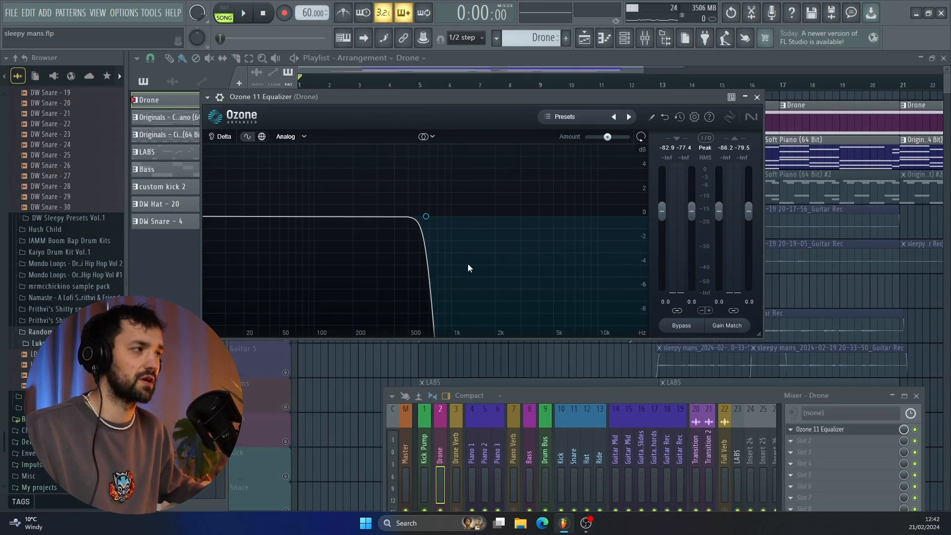
{"action": "left_click", "coordinate": [757, 97]}
{"action": "left_click", "coordinate": [502, 396]}
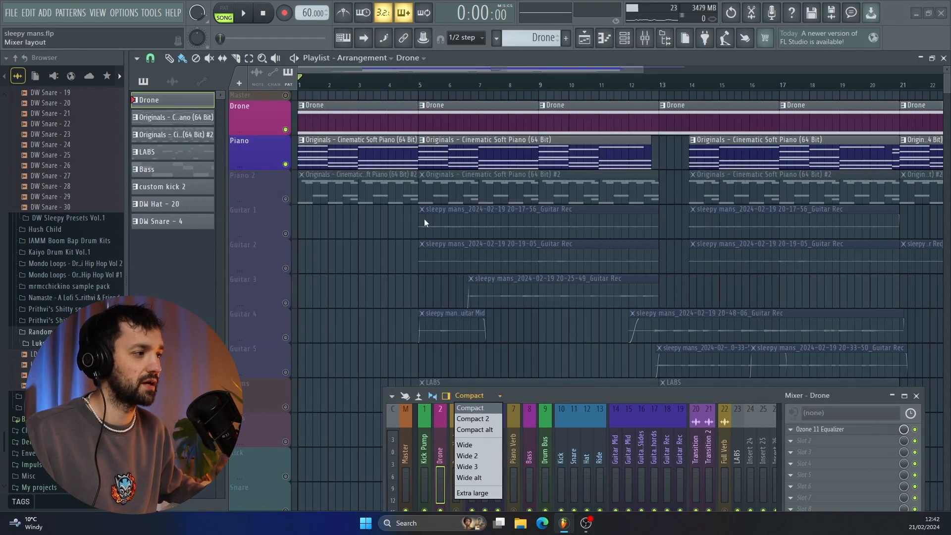
{"action": "left_click_drag", "start_coordinate": [551, 394], "coordinate": [477, 267]}
{"action": "left_click", "coordinate": [398, 339]}
{"action": "left_click", "coordinate": [743, 302]}
{"action": "left_click_drag", "start_coordinate": [569, 268], "coordinate": [576, 523]}
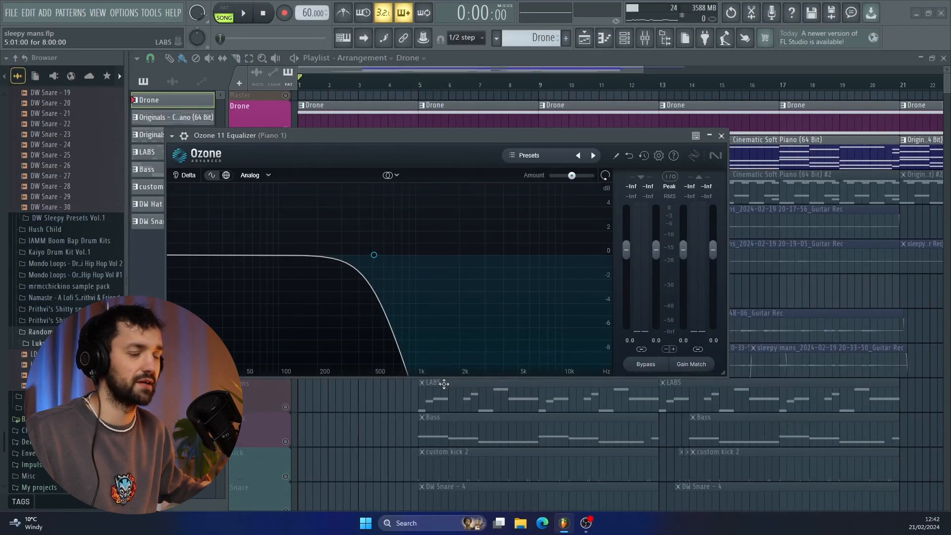
{"action": "left_click", "coordinate": [721, 136]}
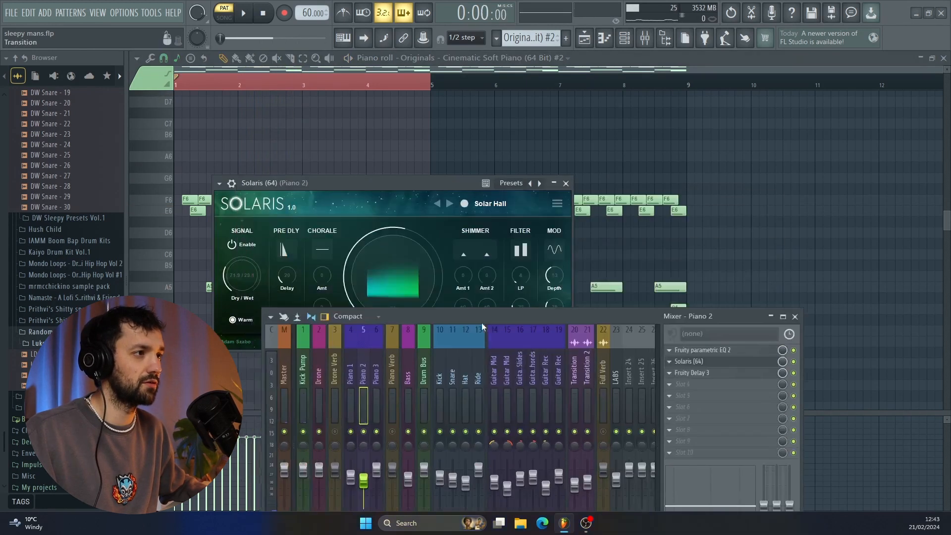
- Examine the Solaris and Fruity Delay 3 effect settings on the Piano 2 mixer track
{"action": "left_click_drag", "start_coordinate": [483, 326], "coordinate": [485, 334]}
{"action": "left_click_drag", "start_coordinate": [420, 186], "coordinate": [475, 119]}
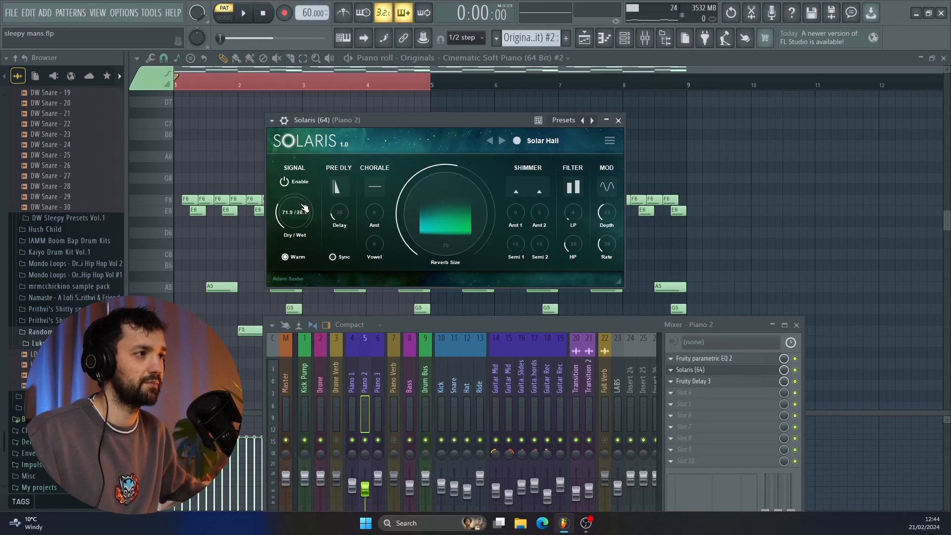
{"action": "left_click", "coordinate": [618, 120]}
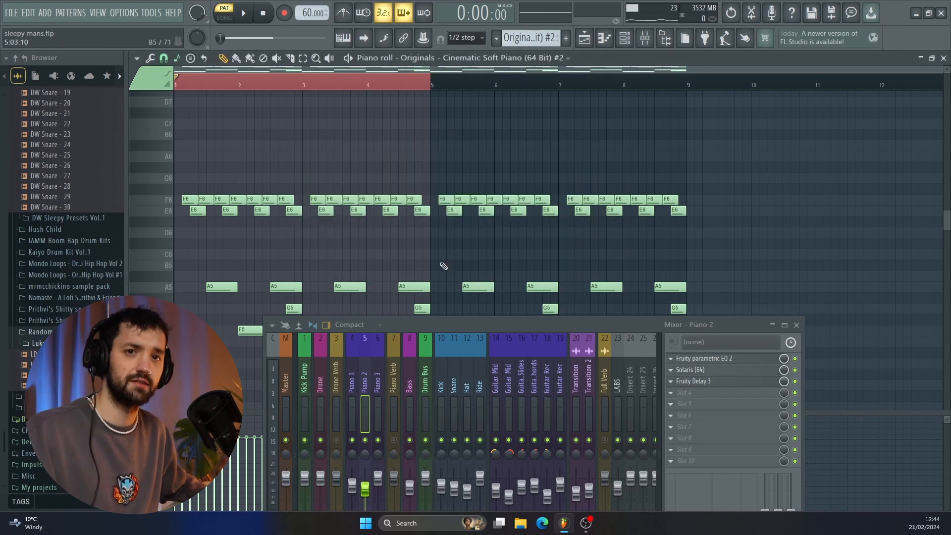
{"action": "left_click", "coordinate": [726, 385]}
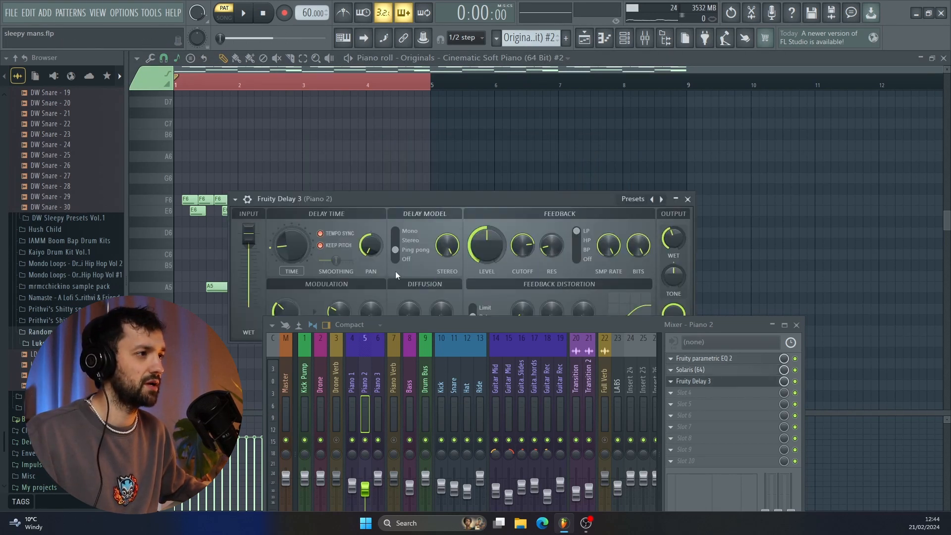
{"action": "left_click_drag", "start_coordinate": [463, 201], "coordinate": [460, 150]}
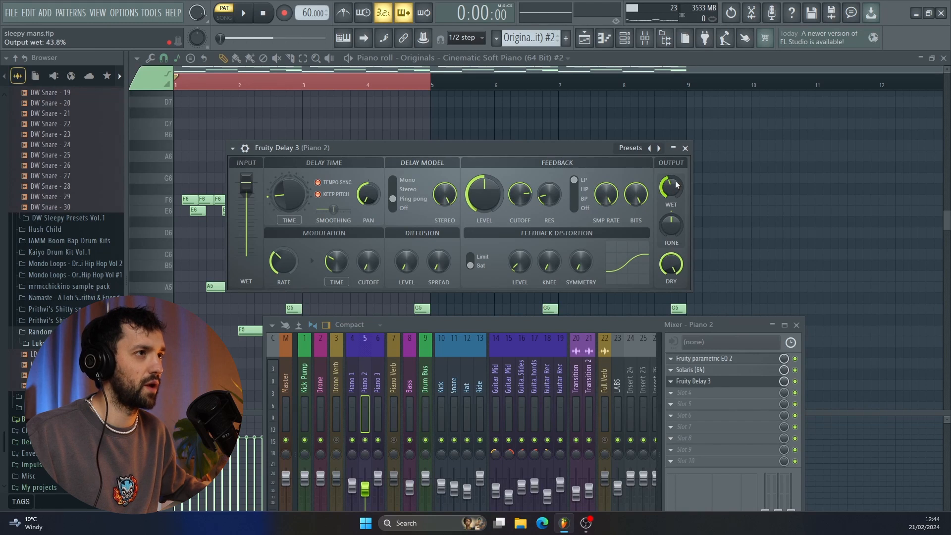
{"action": "left_click", "coordinate": [685, 149]}
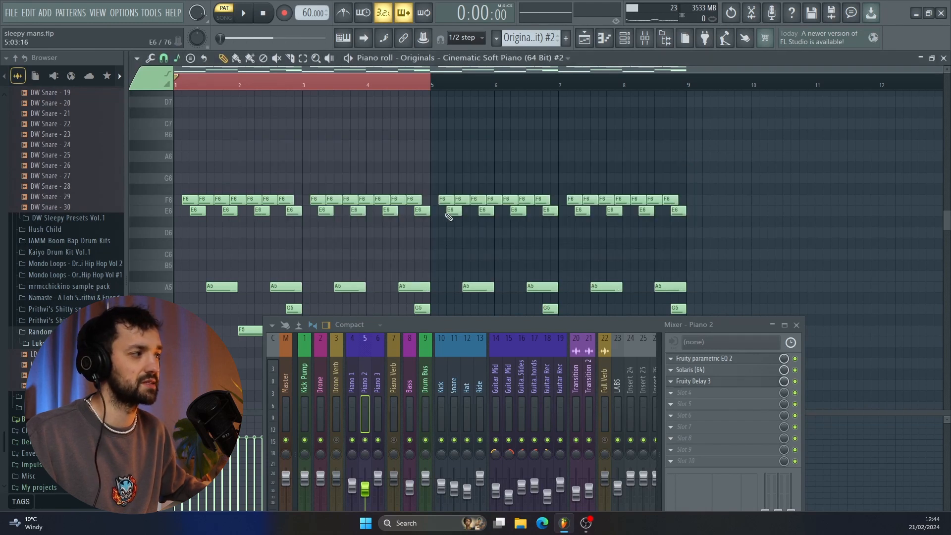
- Audition Piano 2 with Fruity Delay 3's output wet level at maximum, and restore the level to 43.8%
{"action": "left_click", "coordinate": [748, 384]}
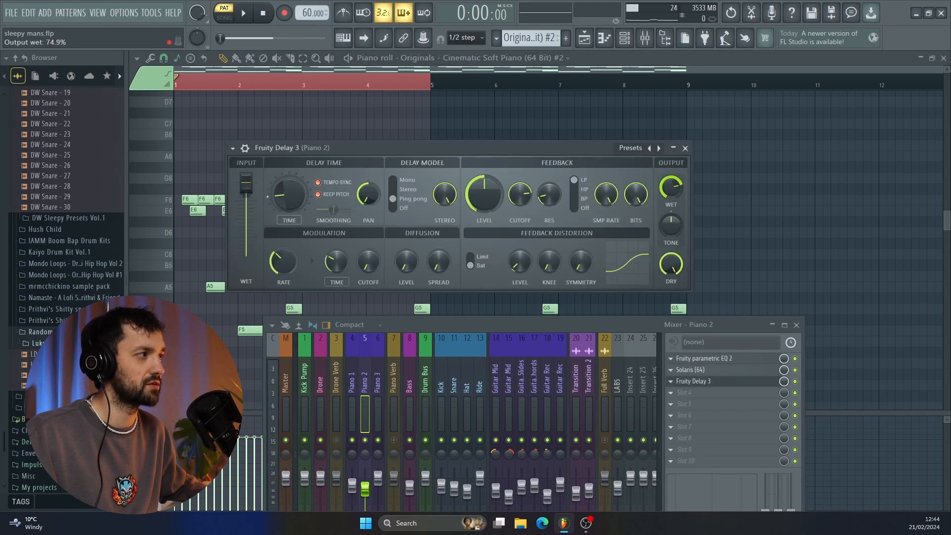
{"action": "key", "text": "space"}
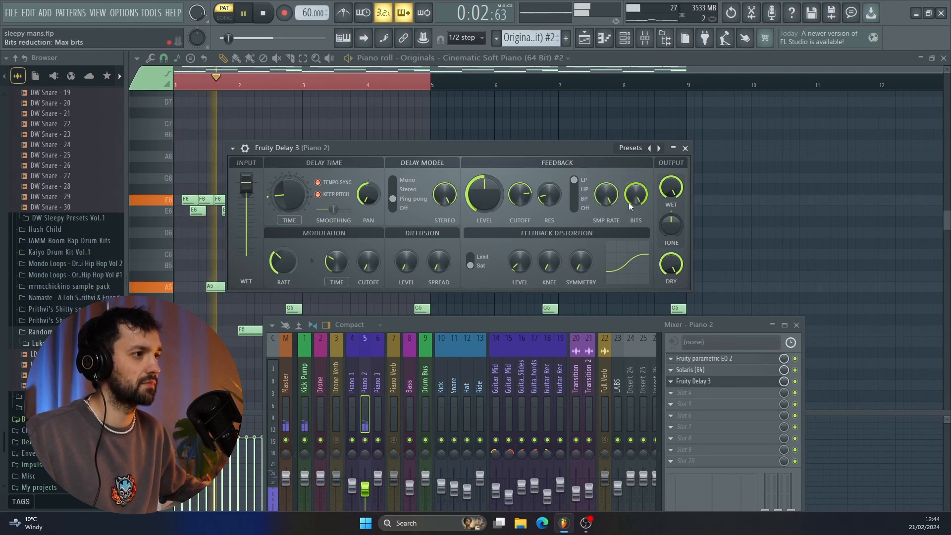
{"action": "key", "text": "space"}
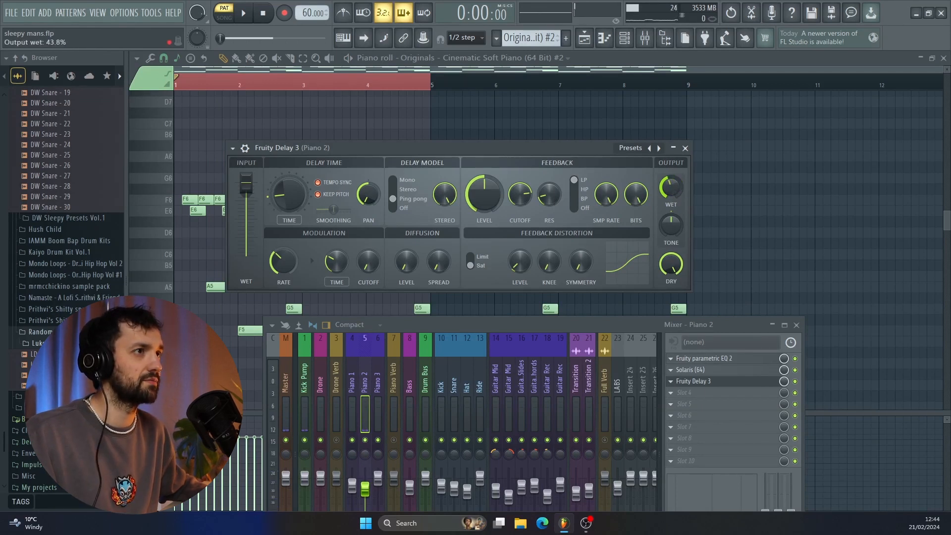
{"action": "left_click", "coordinate": [686, 148]}
{"action": "key", "text": "space"}
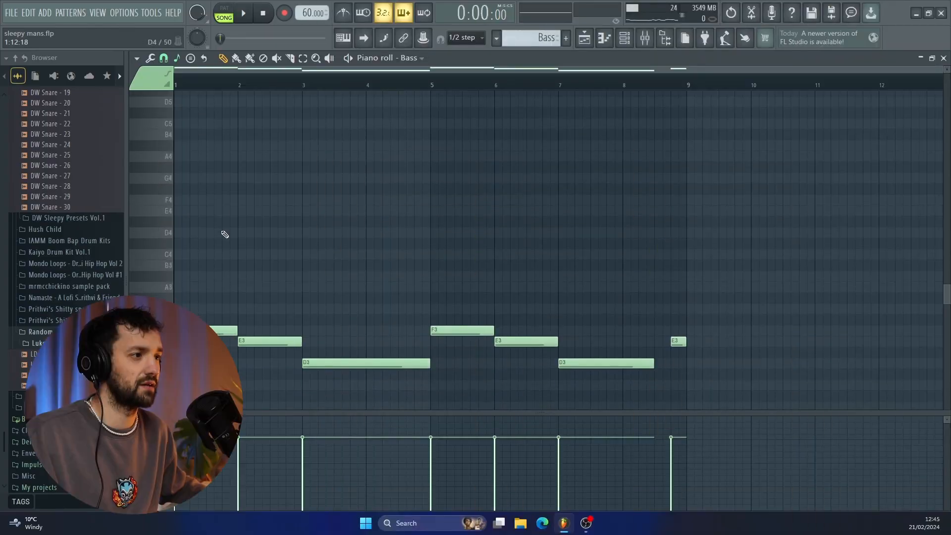
- Examine the Bass pattern's notes and the instrument preset loaded on the Bass channel
{"action": "scroll", "coordinate": [215, 224], "scroll_direction": "down", "scroll_amount": 4}
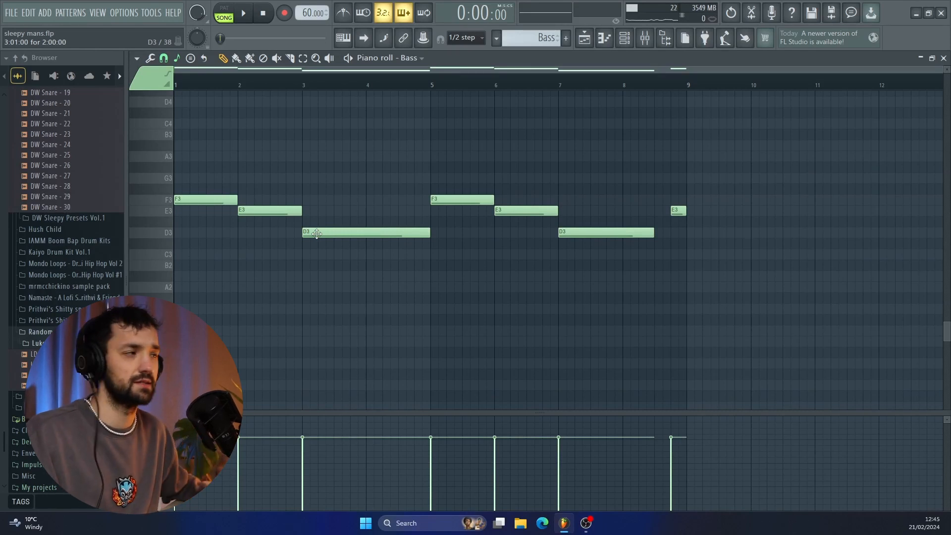
{"action": "scroll", "coordinate": [325, 192], "scroll_direction": "up", "scroll_amount": 3}
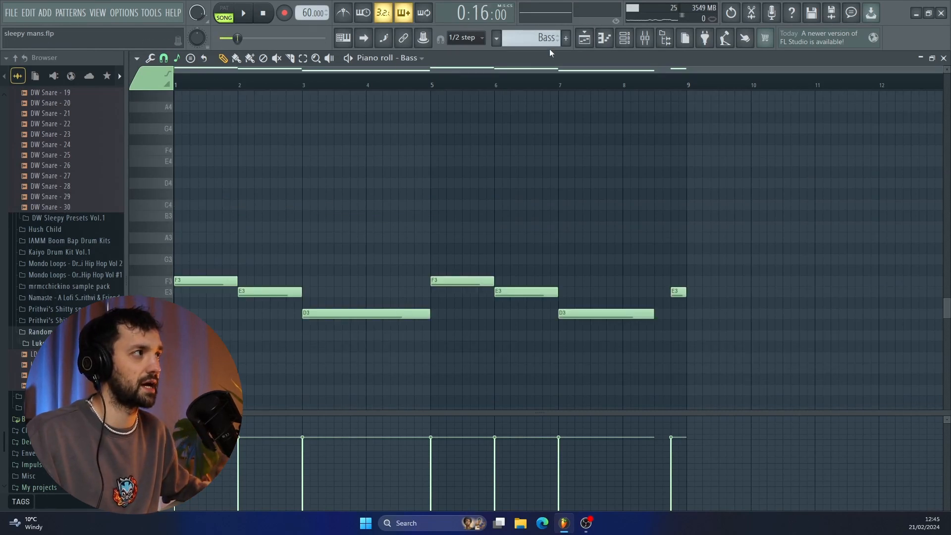
{"action": "left_click", "coordinate": [584, 39]}
{"action": "key", "text": "F6"}
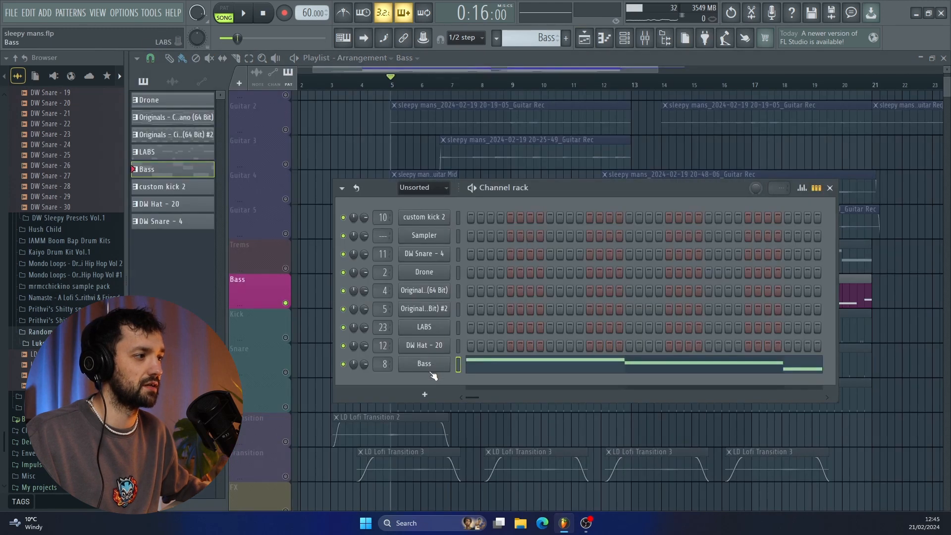
{"action": "left_click", "coordinate": [435, 366]}
{"action": "left_click_drag", "start_coordinate": [482, 219], "coordinate": [410, 105]}
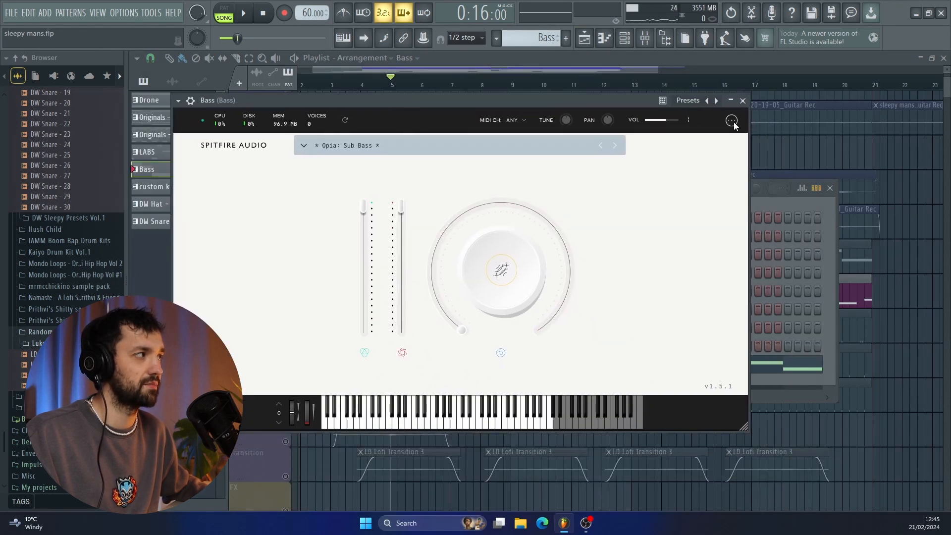
{"action": "left_click", "coordinate": [743, 101]}
- Examine the Fruity parametric EQ 2 curve on the Bass mixer track and play the arrangement
{"action": "left_click", "coordinate": [645, 39]}
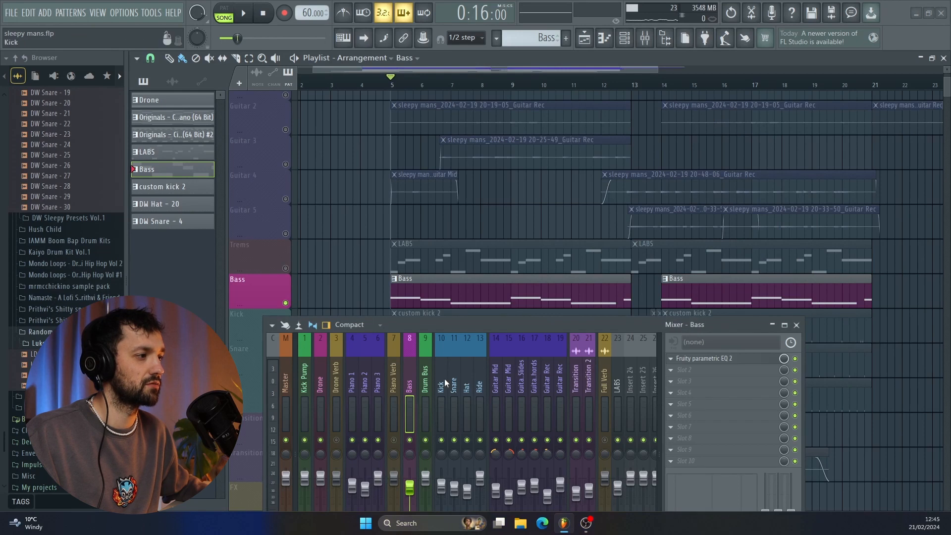
{"action": "left_click", "coordinate": [678, 362]}
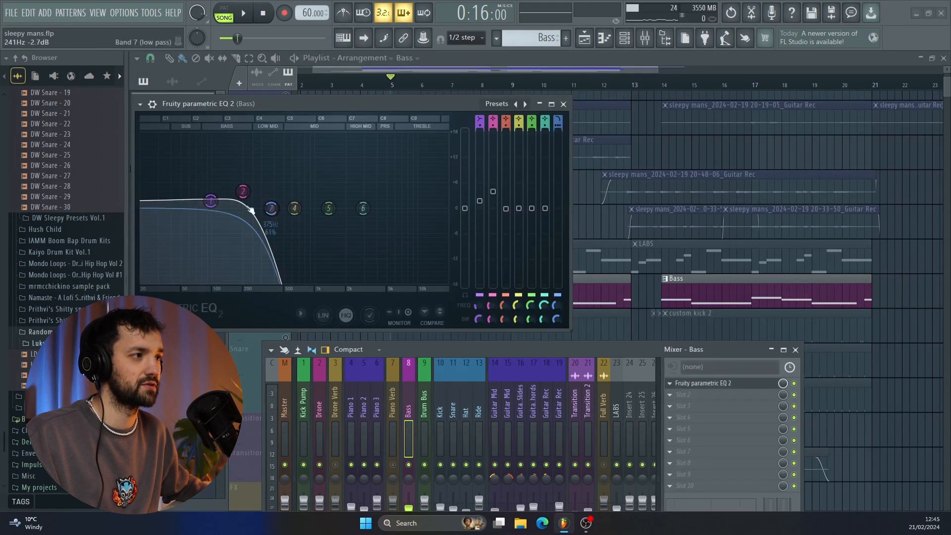
{"action": "left_click", "coordinate": [563, 103]}
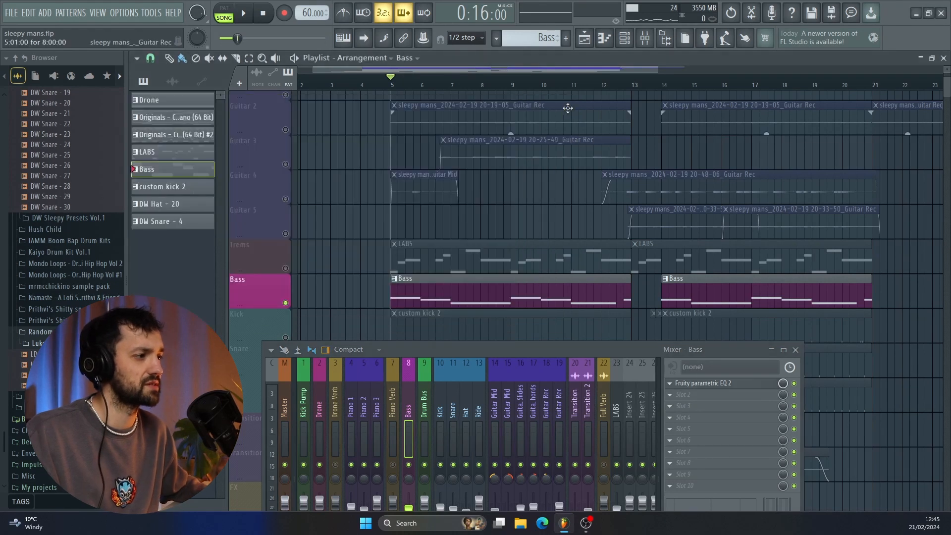
{"action": "key", "text": "space"}
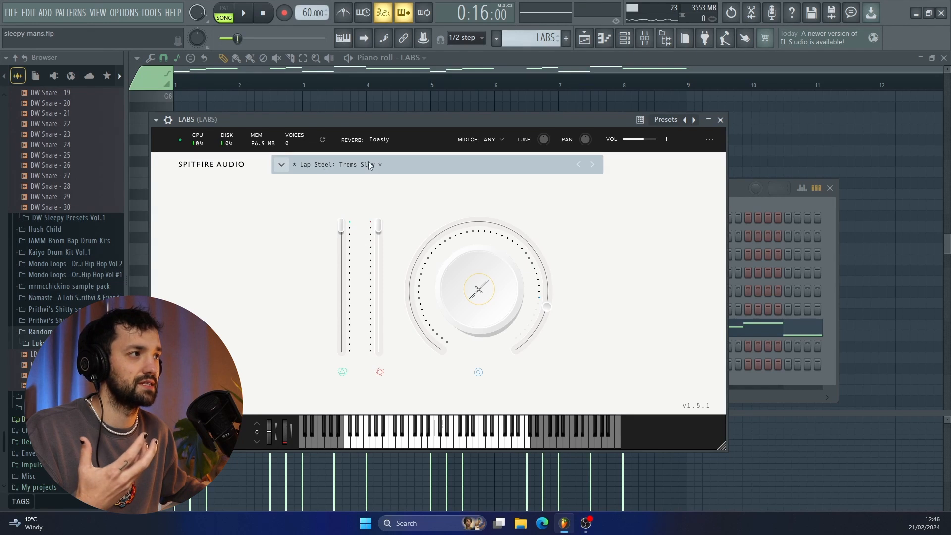
- Audition the LABS pattern's notes and examine the Ozone 11 Equalizer curve on the LABS mixer track
{"action": "left_click", "coordinate": [721, 120]}
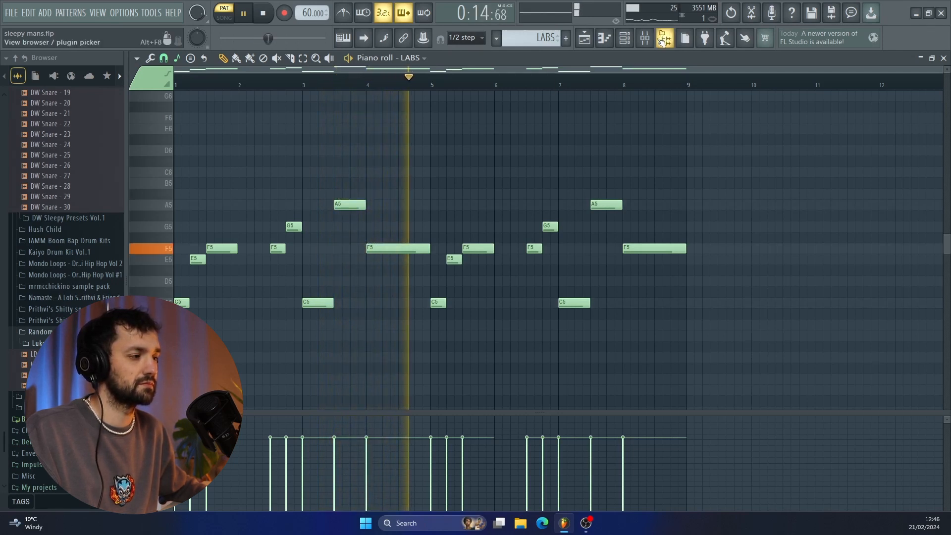
{"action": "key", "text": "space"}
{"action": "key", "text": "F9"}
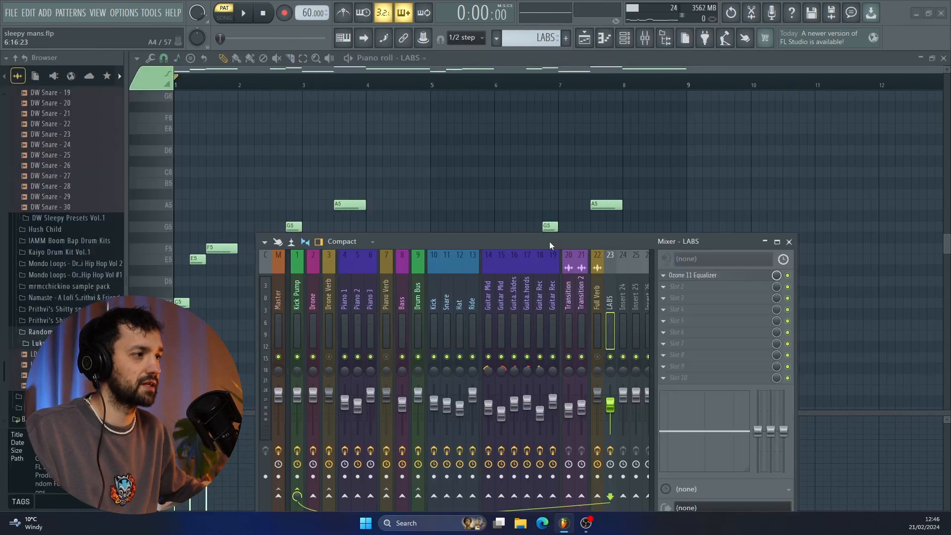
{"action": "left_click", "coordinate": [692, 276]}
{"action": "left_click_drag", "start_coordinate": [591, 242], "coordinate": [577, 382]}
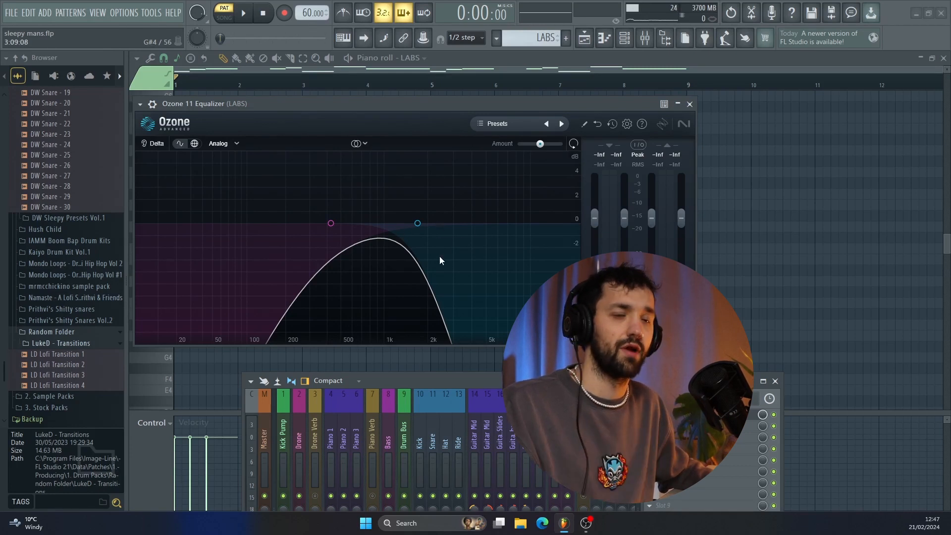
{"action": "left_click", "coordinate": [690, 104]}
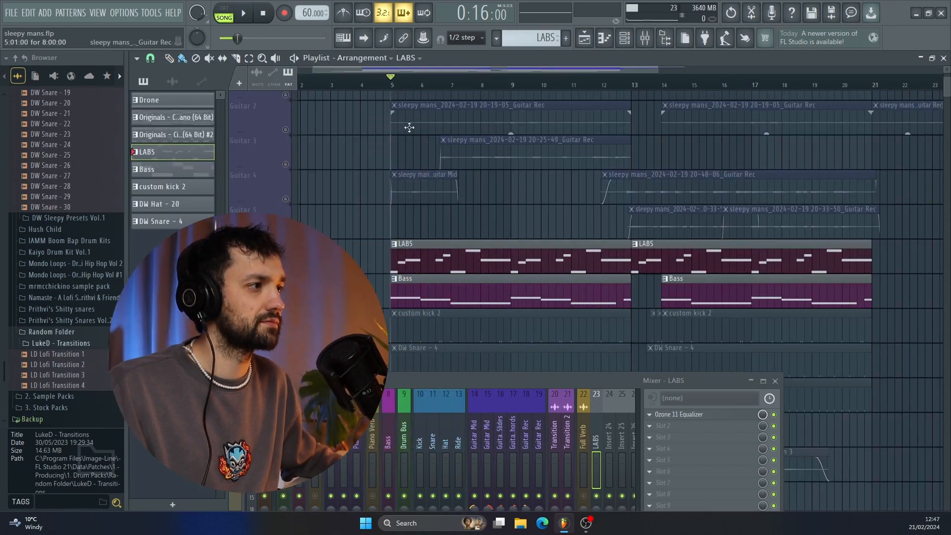
- Play the arrangement with the Trems and Bass layers alongside the drone and pianos, viewing the mixer levels
{"action": "key", "text": "space"}
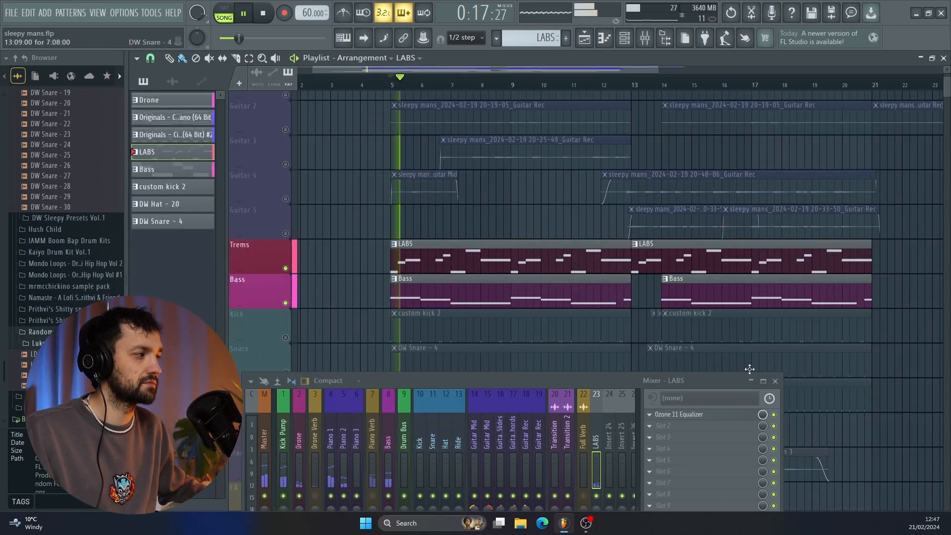
{"action": "left_click", "coordinate": [776, 381]}
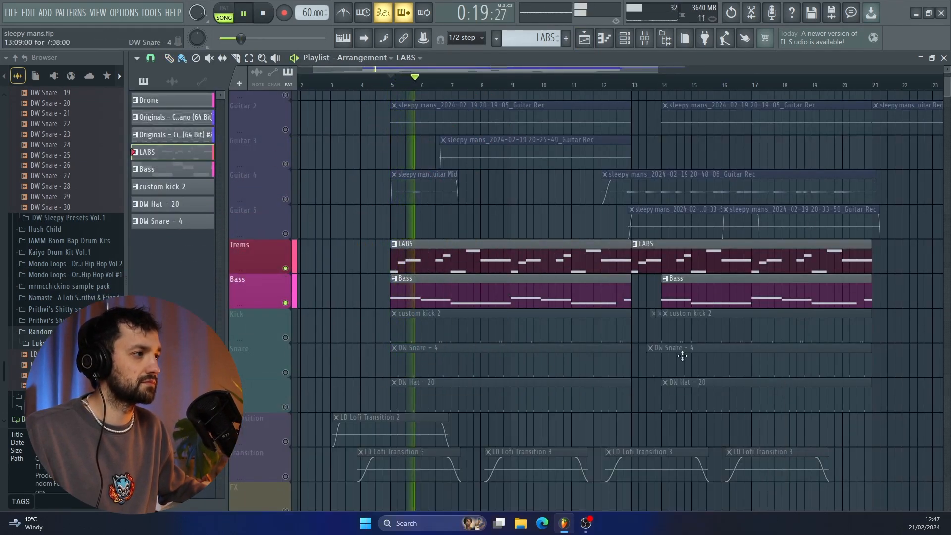
{"action": "scroll", "coordinate": [599, 337], "scroll_direction": "up", "scroll_amount": 1}
{"action": "scroll", "coordinate": [598, 337], "scroll_direction": "up", "scroll_amount": 2}
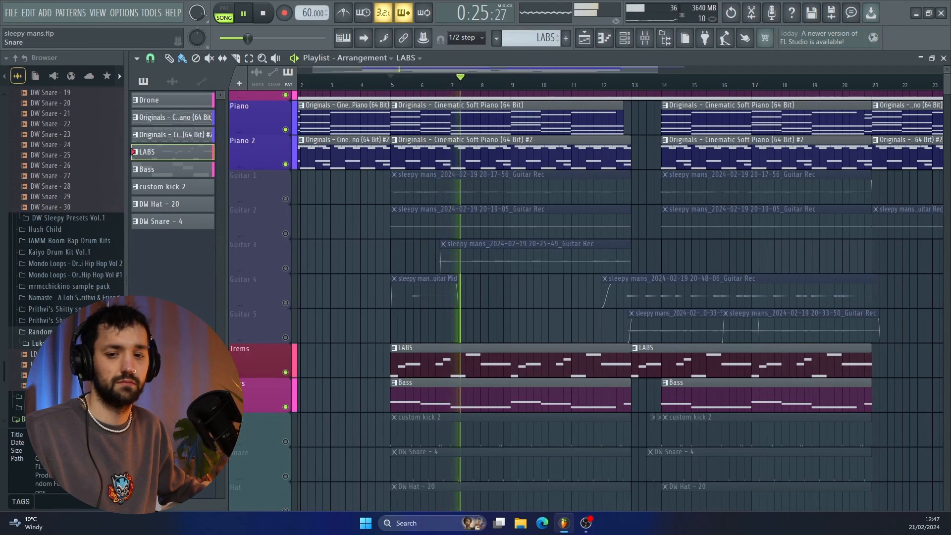
{"action": "left_click", "coordinate": [645, 36]}
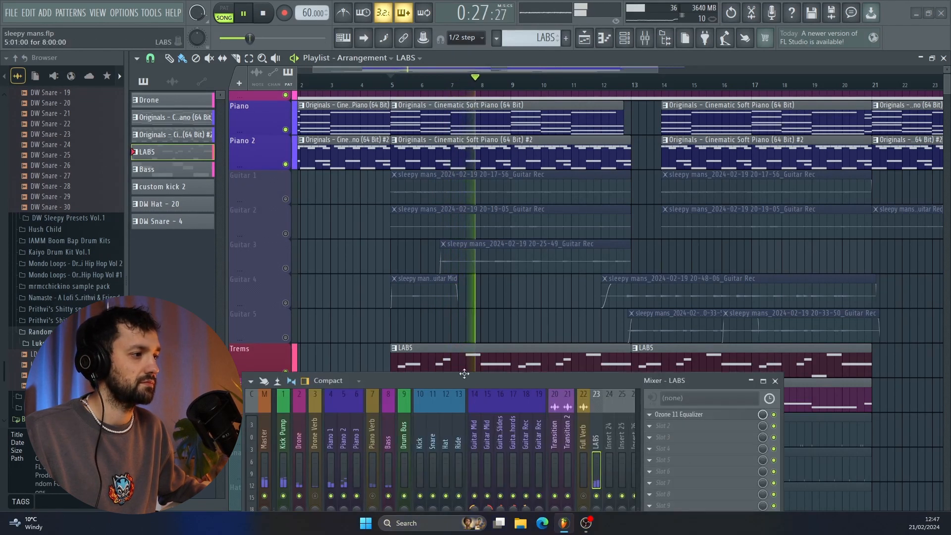
{"action": "left_click_drag", "start_coordinate": [444, 382], "coordinate": [409, 278]}
{"action": "left_click", "coordinate": [252, 335]}
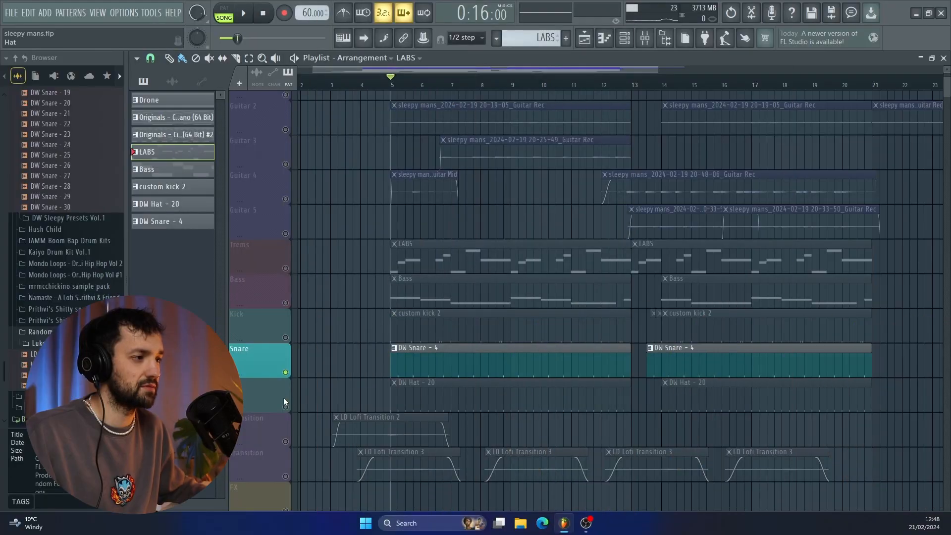
- Solo the Hat track in the playlist and play its DW Hat - 20 pattern from bar 5
{"action": "left_click", "coordinate": [284, 397]}
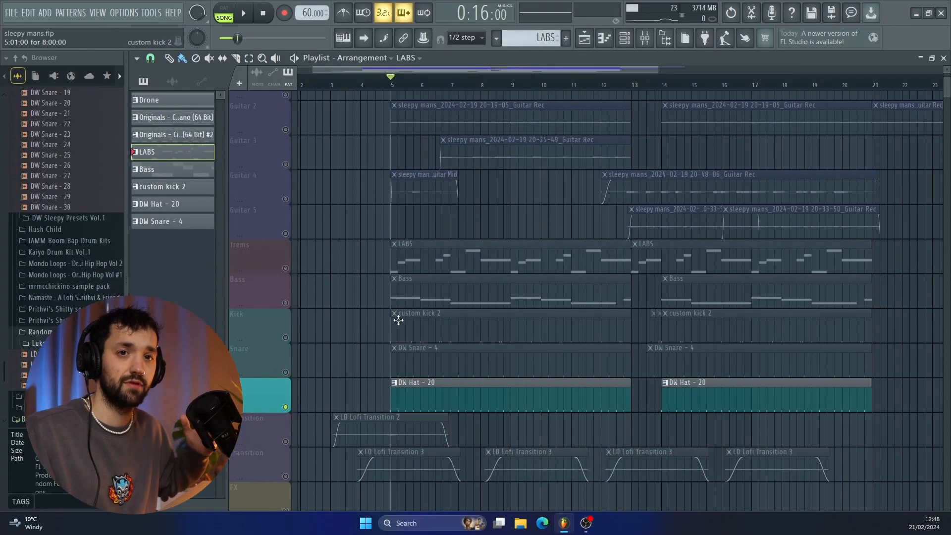
{"action": "scroll", "coordinate": [399, 321], "scroll_direction": "up", "scroll_amount": 3}
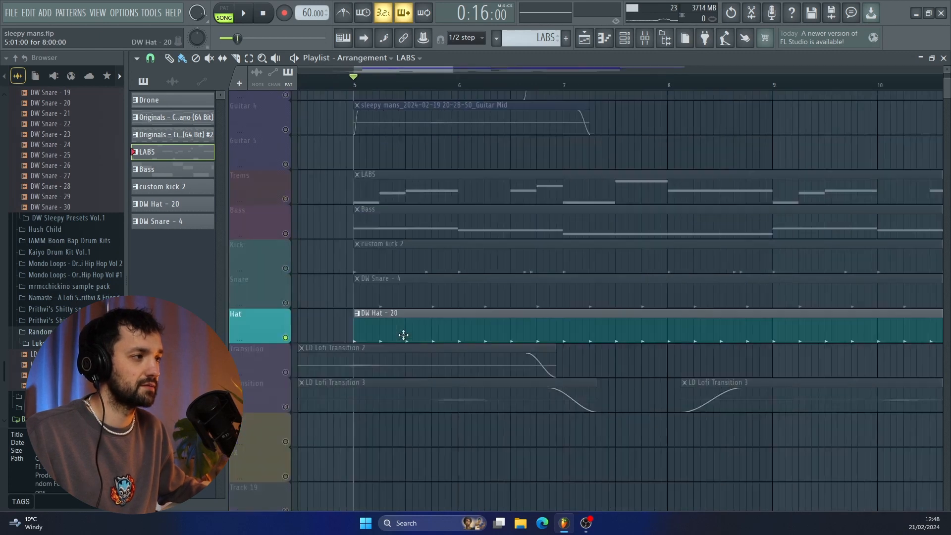
{"action": "key", "text": "space"}
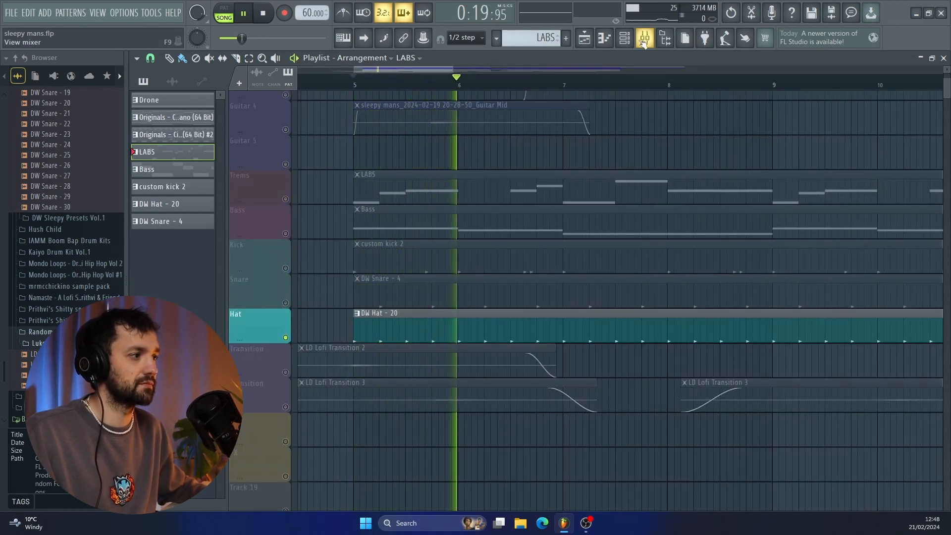
{"action": "key", "text": "space"}
- Examine the Fruity Delay 3 settings on the Hat mixer track
{"action": "left_click", "coordinate": [625, 38]}
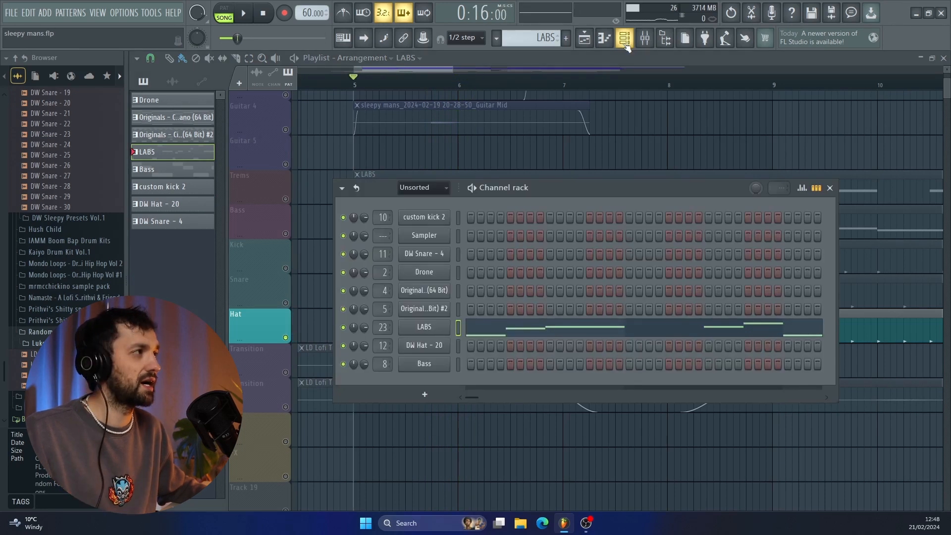
{"action": "left_click", "coordinate": [625, 39]}
{"action": "left_click", "coordinate": [645, 38]}
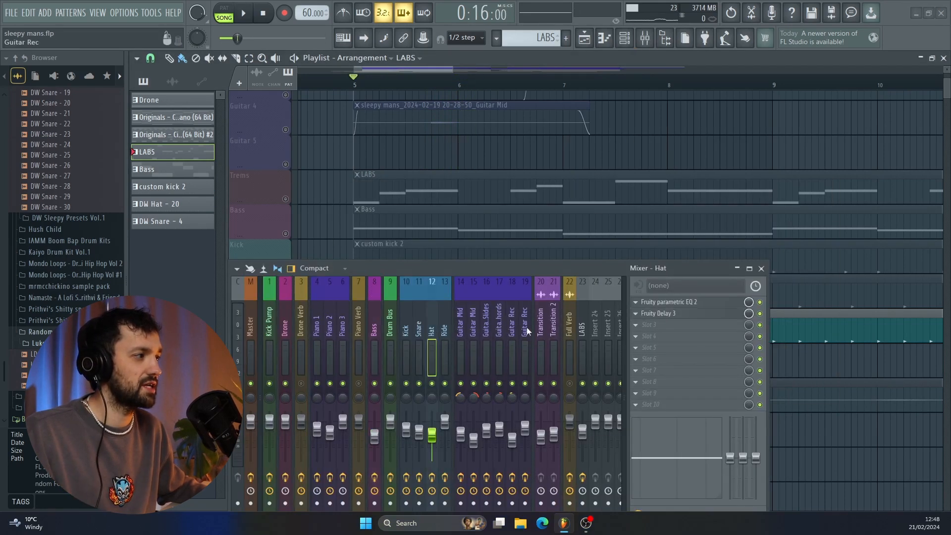
{"action": "left_click", "coordinate": [702, 314]}
{"action": "left_click_drag", "start_coordinate": [572, 272], "coordinate": [564, 305]}
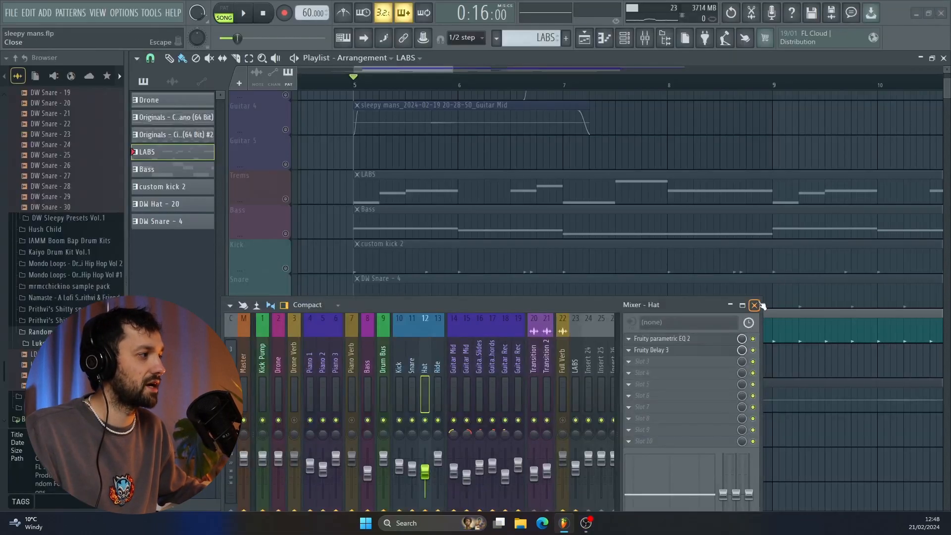
{"action": "left_click", "coordinate": [755, 305]}
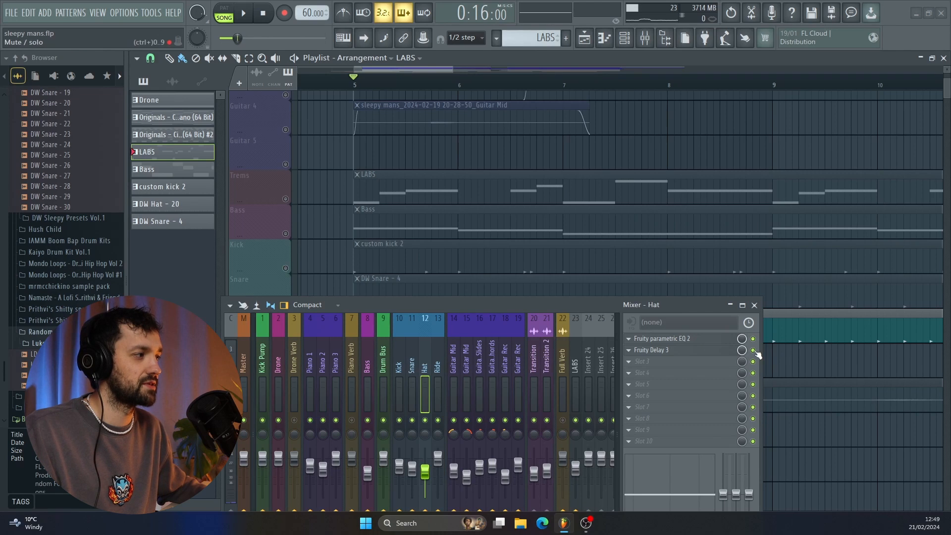
- Audition the soloed Hat track again with its mixer effects active
{"action": "key", "text": "space"}
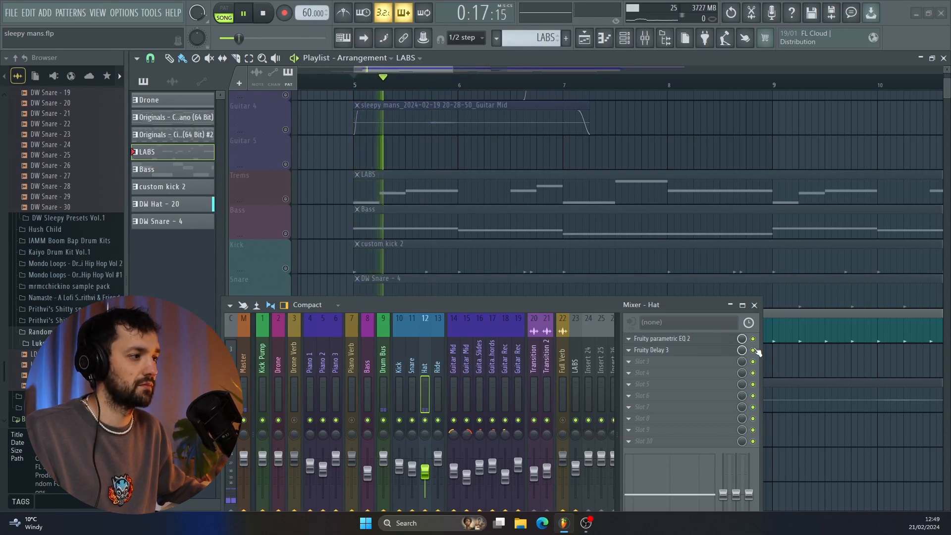
{"action": "left_click", "coordinate": [755, 306]}
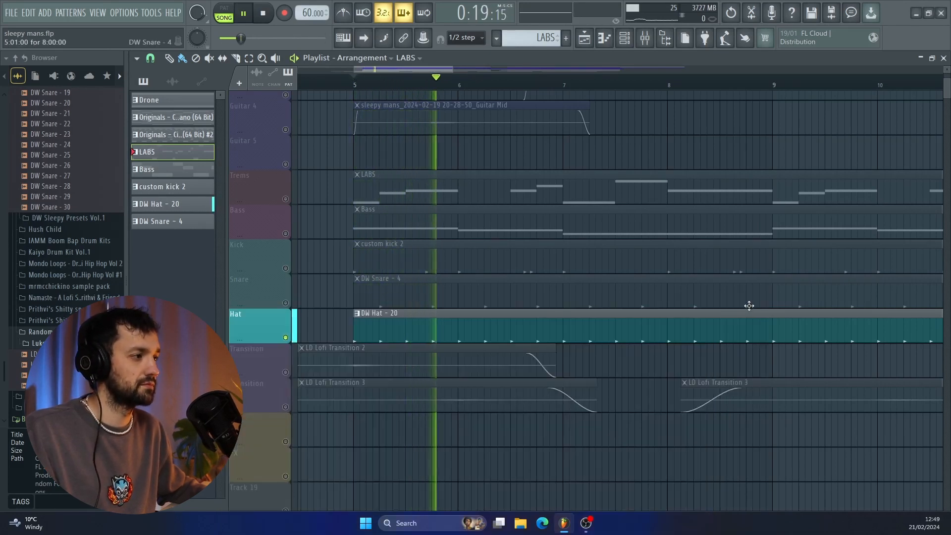
{"action": "key", "text": "space"}
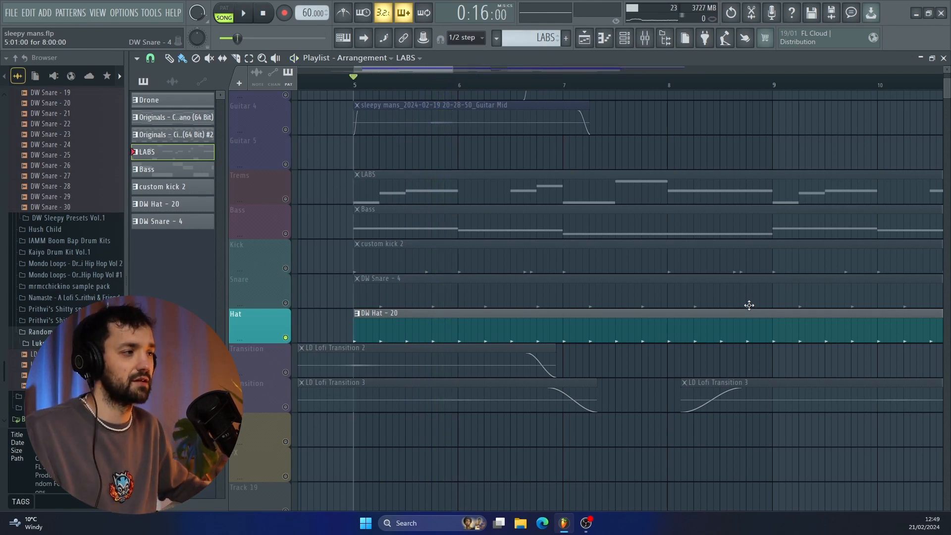
- Enable the Snare track alongside the Hat and play both together
{"action": "left_click", "coordinate": [286, 303]}
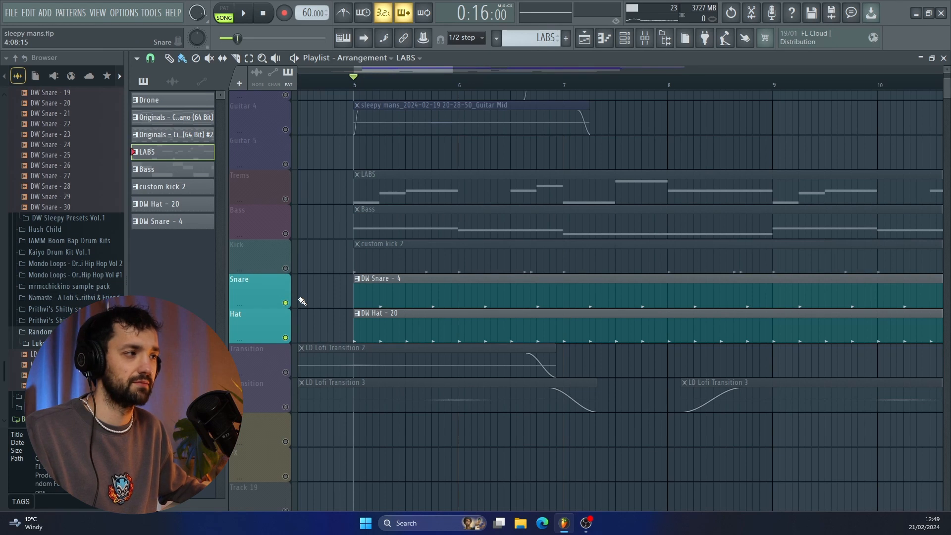
{"action": "key", "text": "space"}
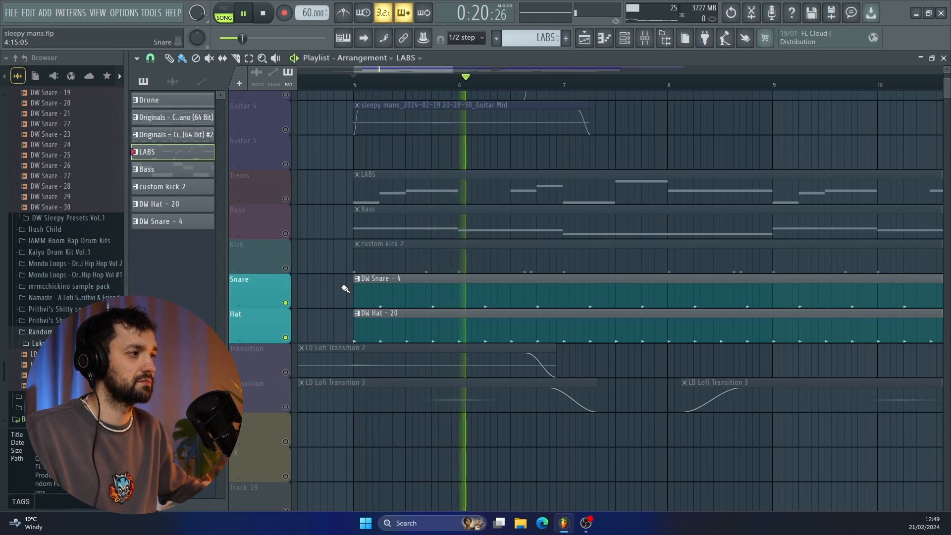
{"action": "key", "text": "space"}
- Examine the Fruity Delay 3 settings on the Snare mixer track
{"action": "key", "text": "F9"}
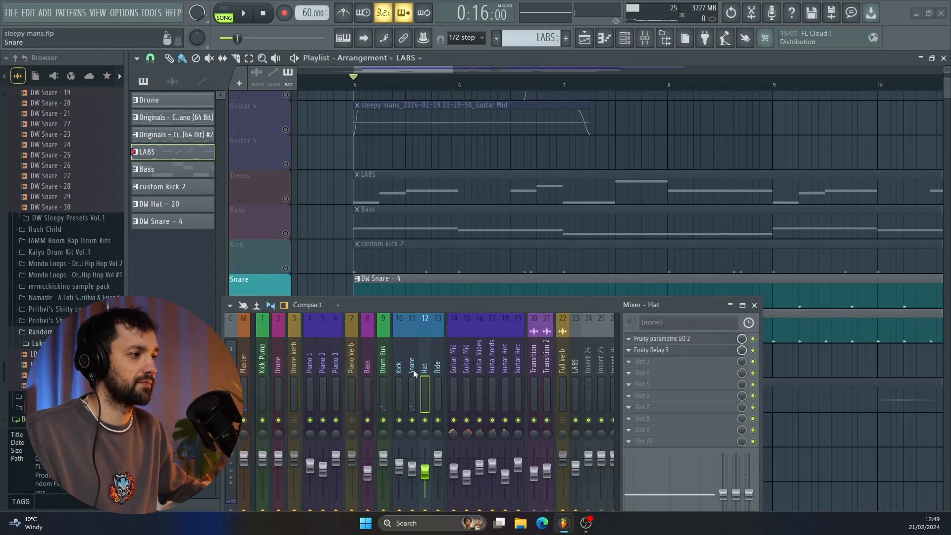
{"action": "left_click", "coordinate": [665, 353]}
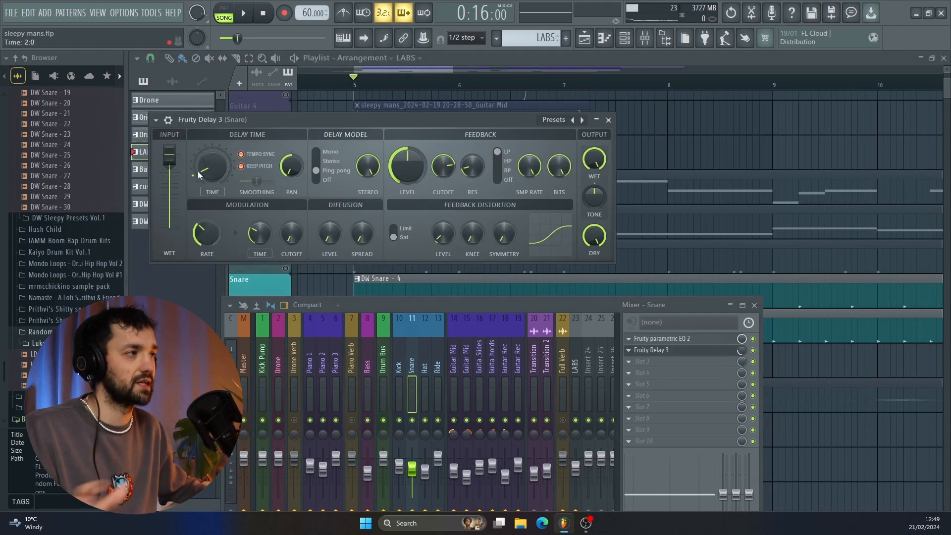
{"action": "left_click", "coordinate": [609, 120]}
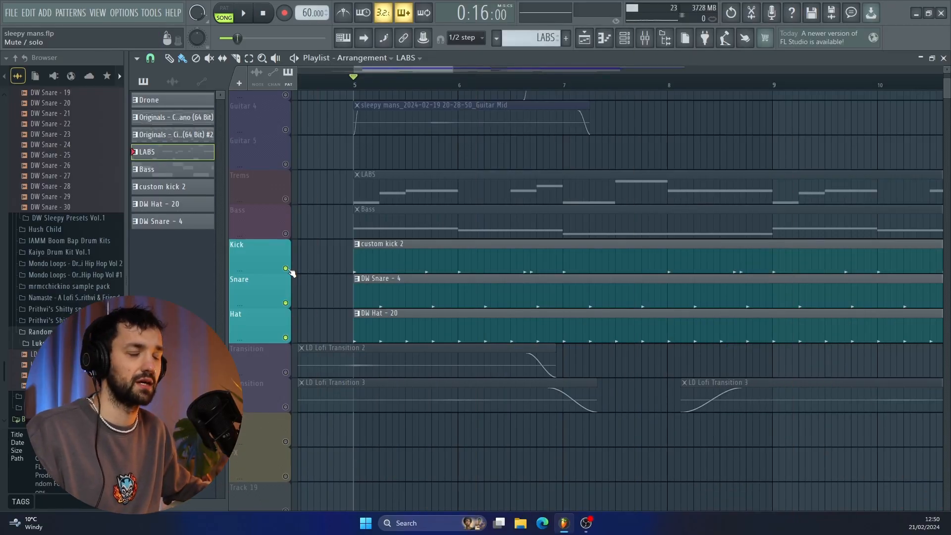
- Play the kick, snare and hat on their own, and play them with the drone, pianos, Trems and Bass enabled
{"action": "key", "text": "space"}
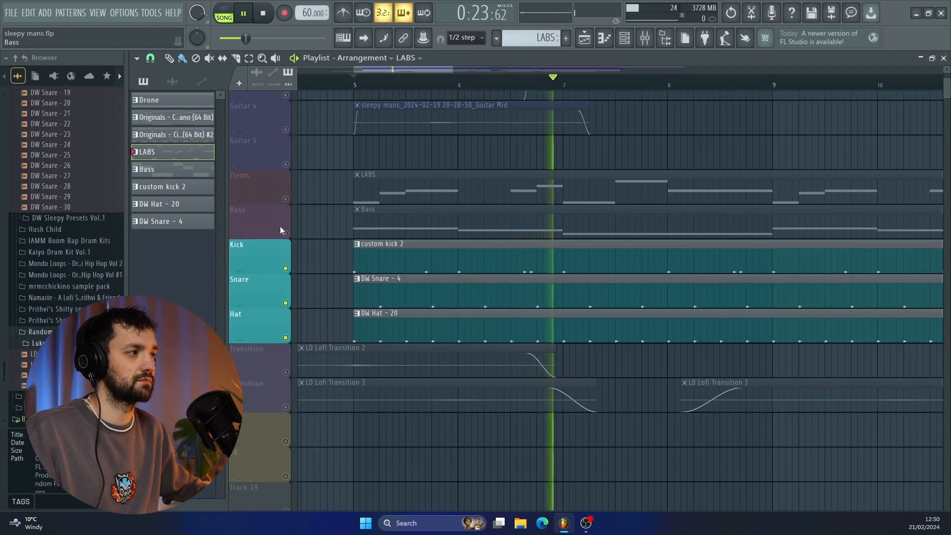
{"action": "key", "text": "space"}
{"action": "scroll", "coordinate": [312, 253], "scroll_direction": "up", "scroll_amount": 6}
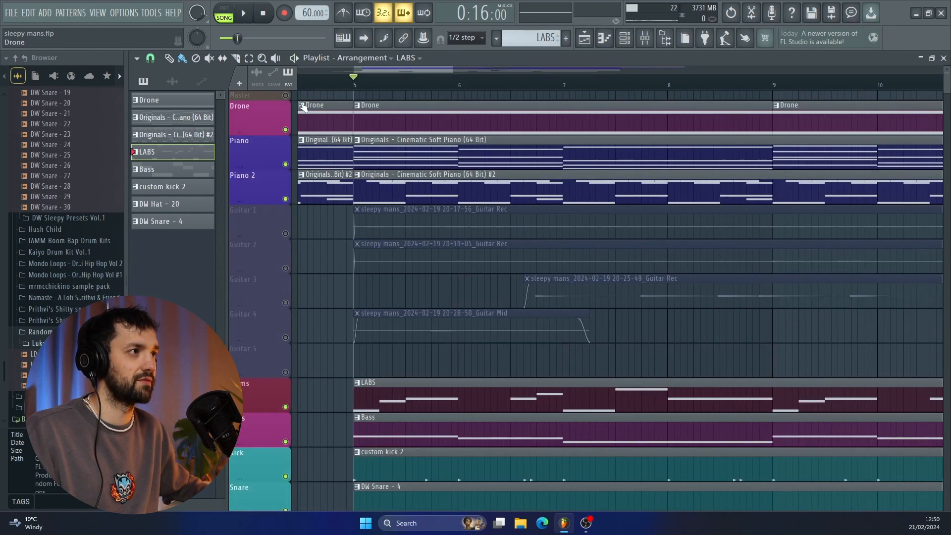
{"action": "left_click_drag", "start_coordinate": [307, 77], "coordinate": [301, 76]}
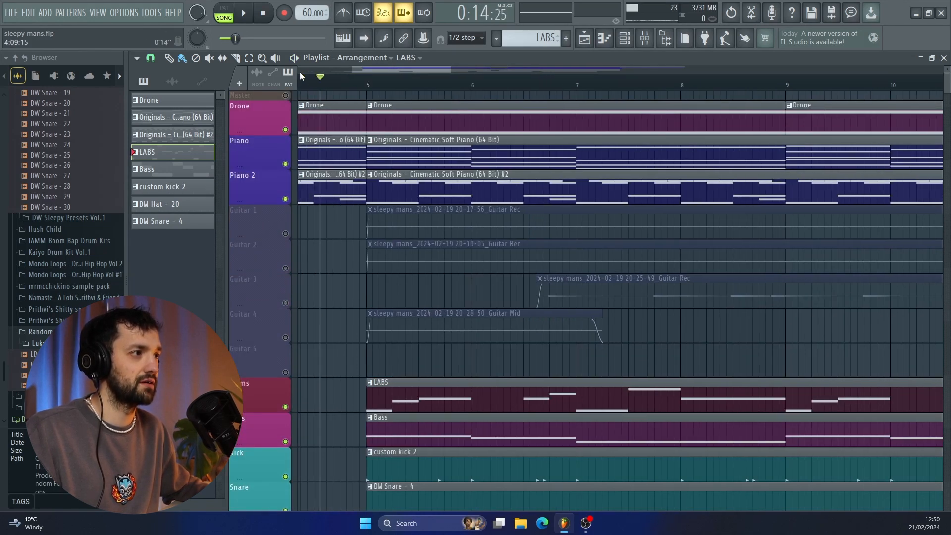
{"action": "scroll", "coordinate": [327, 121], "scroll_direction": "down", "scroll_amount": 3}
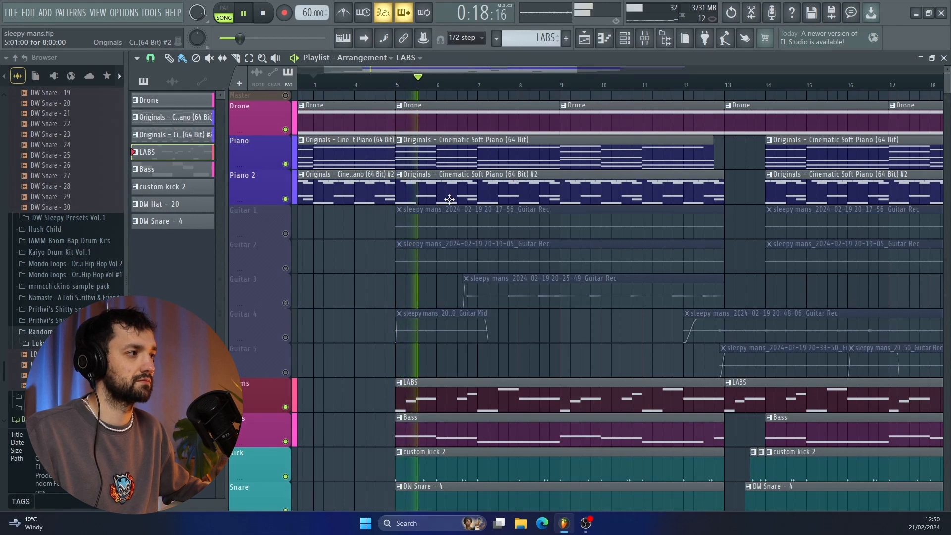
{"action": "scroll", "coordinate": [450, 203], "scroll_direction": "down", "scroll_amount": 5}
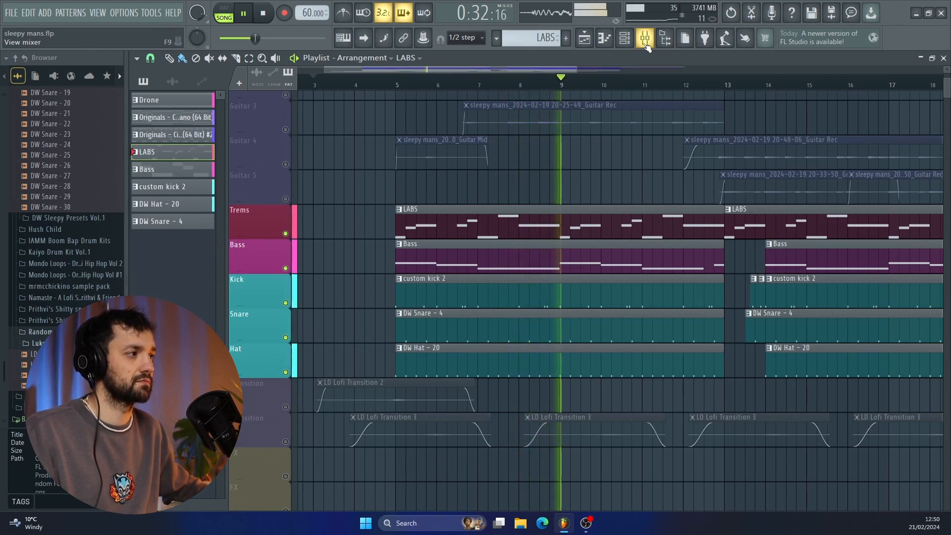
{"action": "key", "text": "space"}
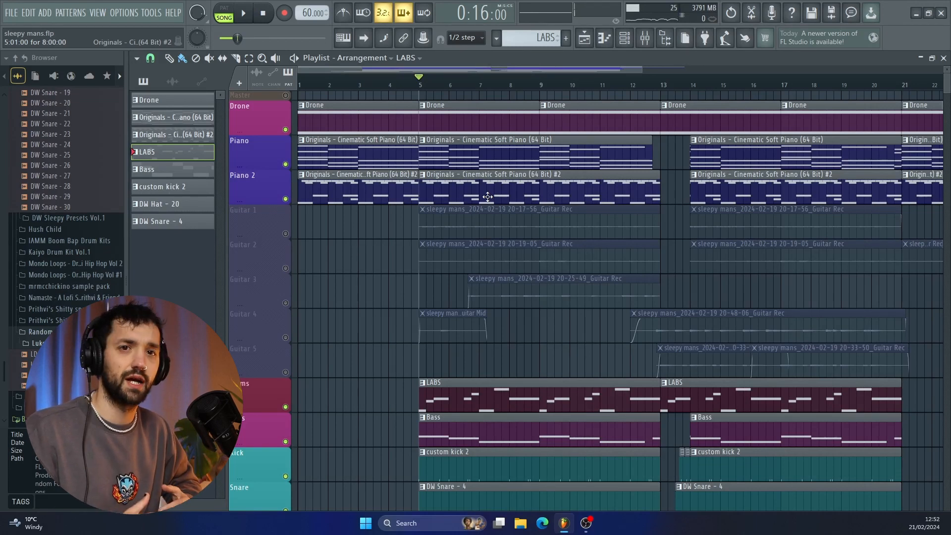
- Solo the Guitar 1 track and play its recording from bar 5
{"action": "left_click", "coordinate": [285, 233]}
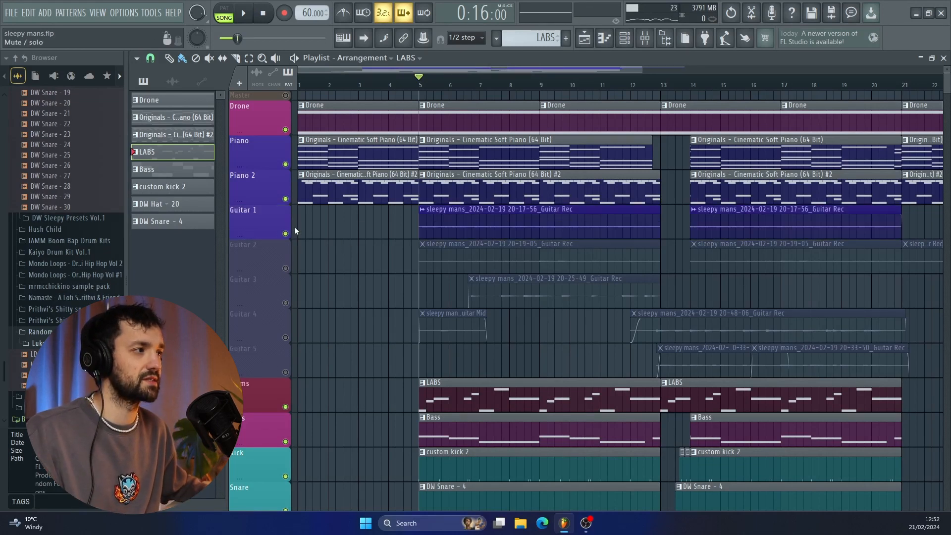
{"action": "right_click", "coordinate": [285, 233]}
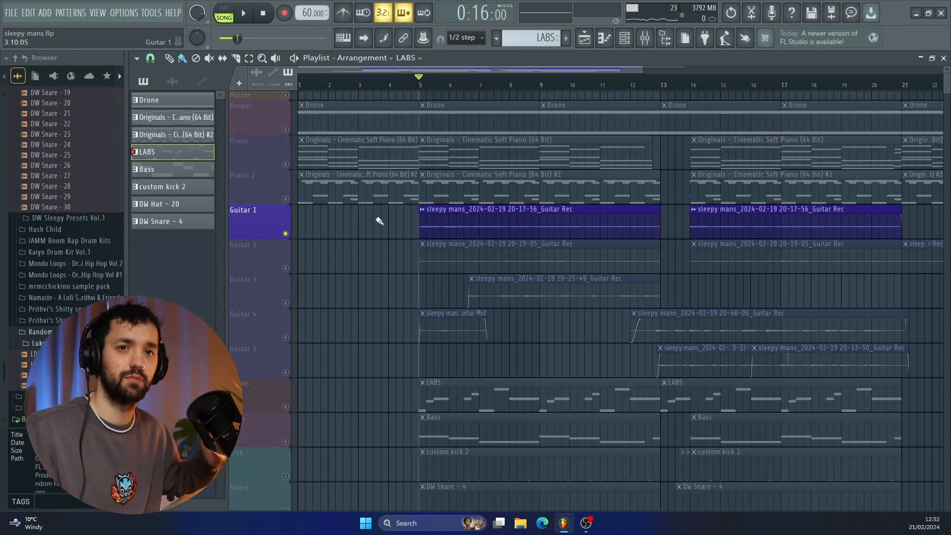
{"action": "key", "text": "space"}
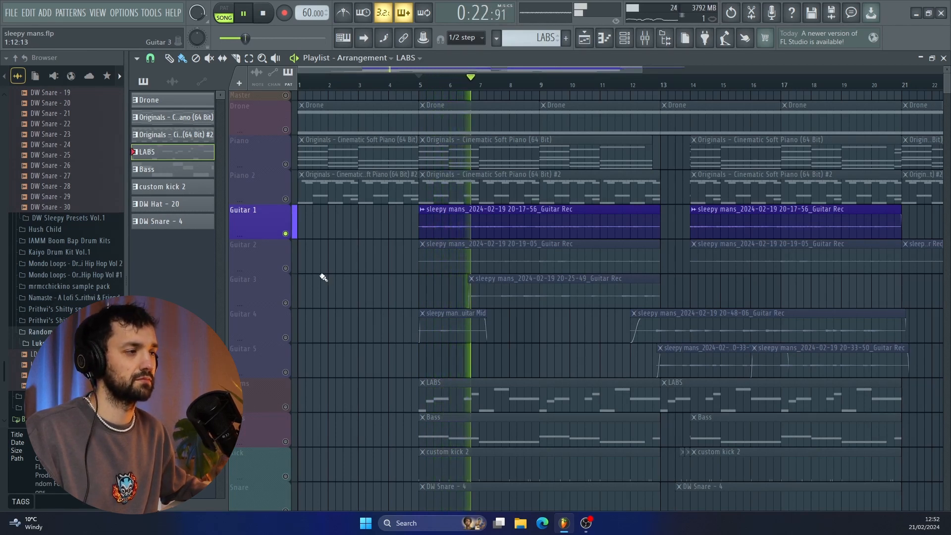
{"action": "key", "text": "space"}
- Solo the Guitar 2 track and play its recording from bar 5
{"action": "left_click", "coordinate": [292, 270]}
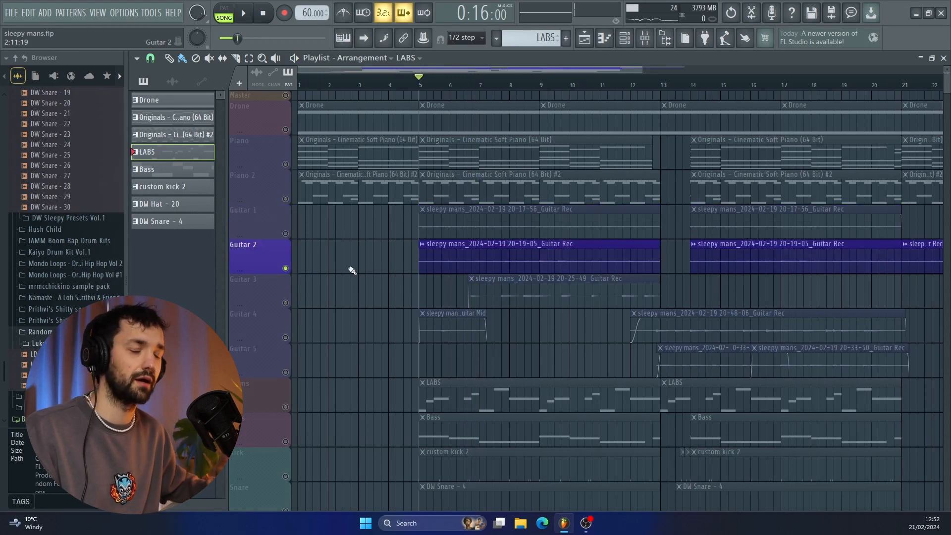
{"action": "key", "text": "space"}
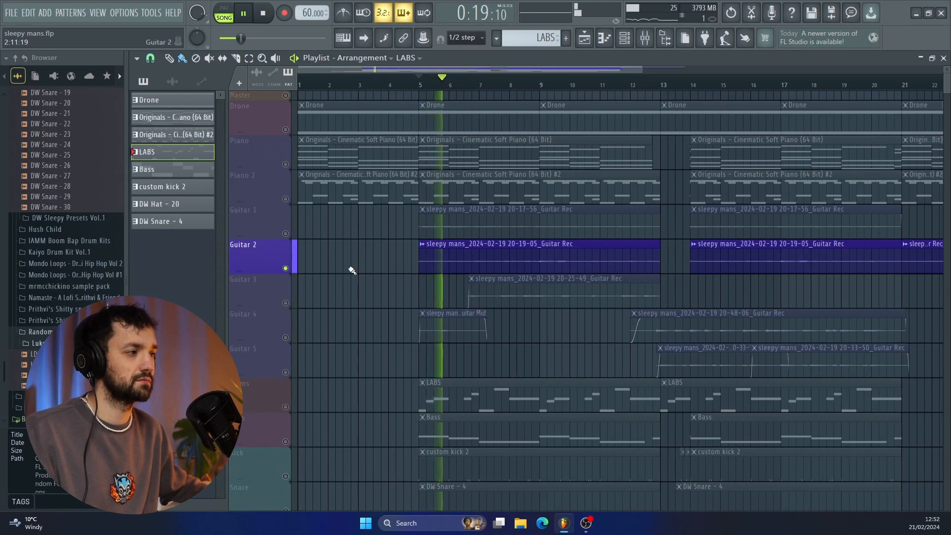
{"action": "key", "text": "space"}
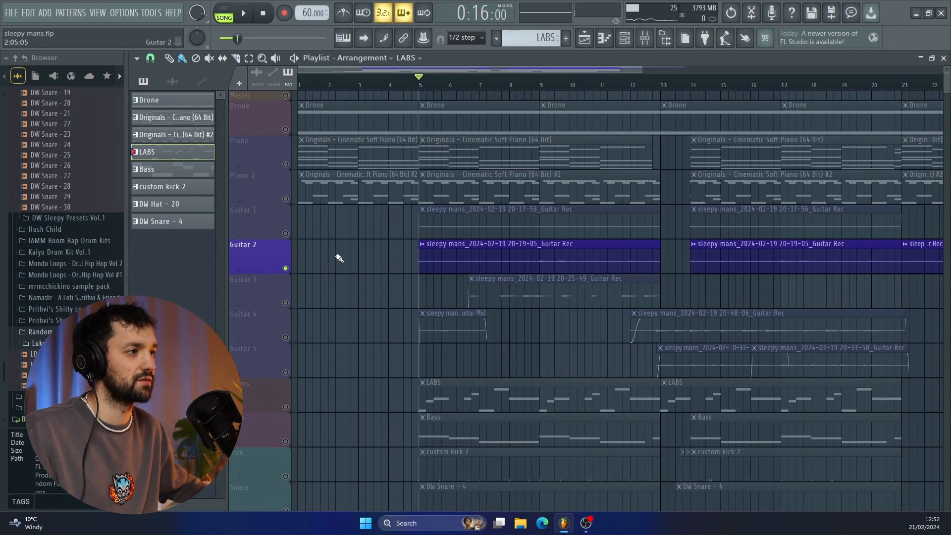
- Enable the pianos, Guitar 1, Trems, Bass and drums alongside Guitar 2 and play them together
{"action": "right_click", "coordinate": [292, 243]}
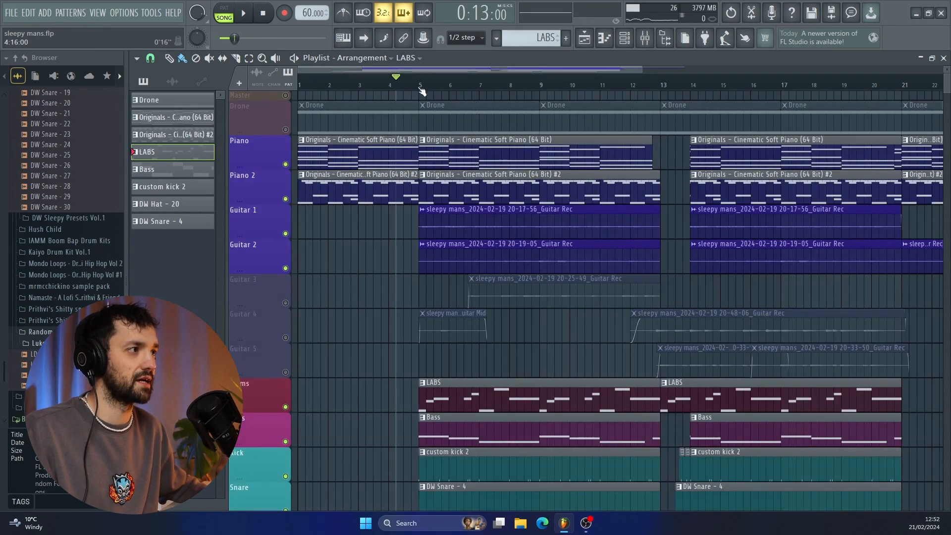
{"action": "key", "text": "space"}
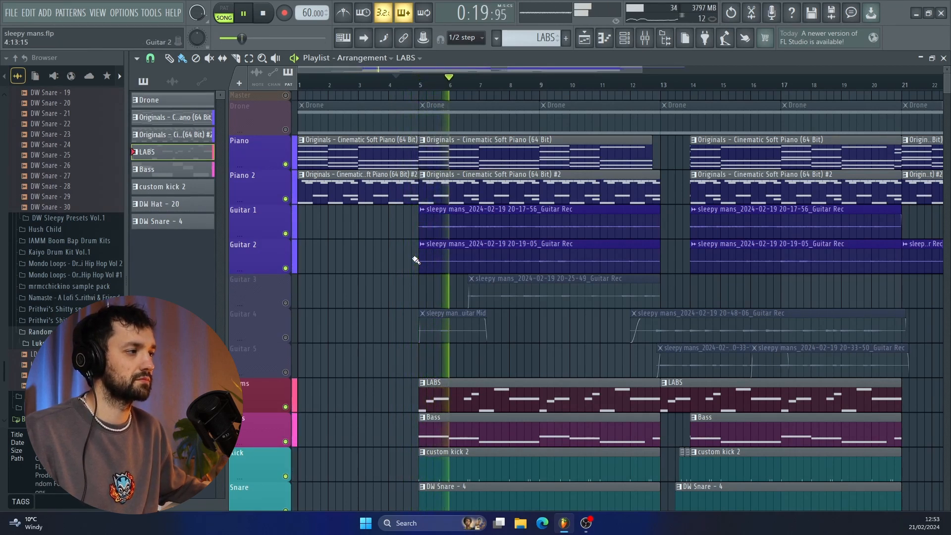
{"action": "scroll", "coordinate": [420, 260], "scroll_direction": "up", "scroll_amount": 1}
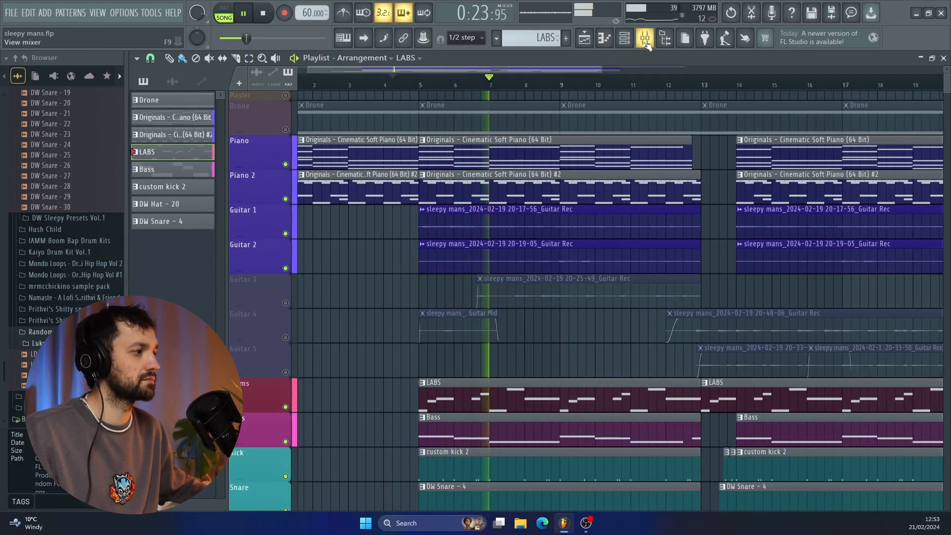
- Examine the Guitar Rig 7 effect on the first Guitar Mid mixer track
{"action": "key", "text": "F9"}
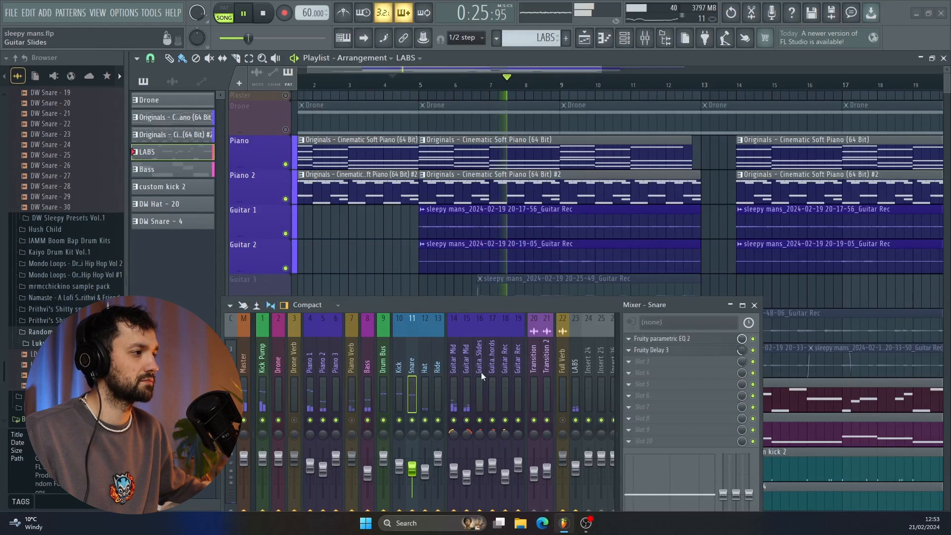
{"action": "left_click", "coordinate": [459, 395]}
{"action": "key", "text": "space"}
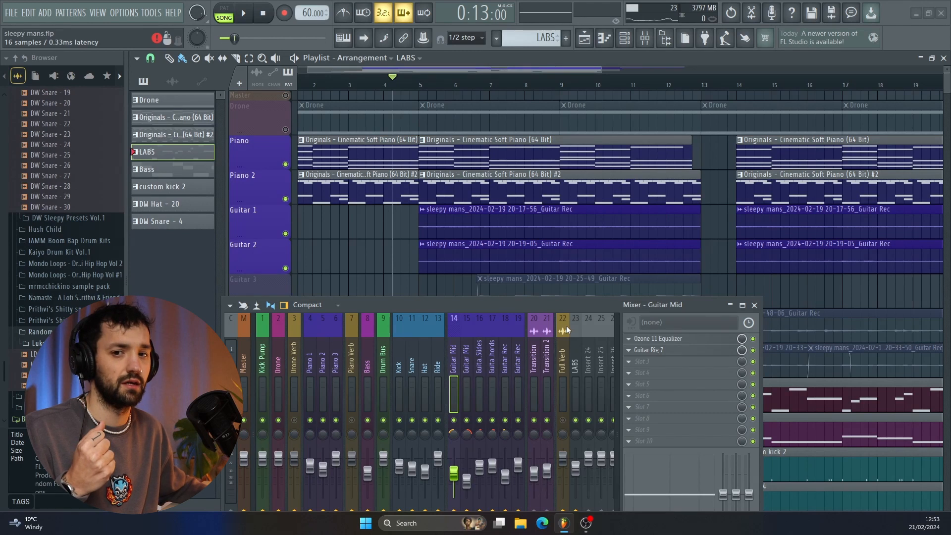
{"action": "left_click", "coordinate": [653, 349]}
{"action": "left_click_drag", "start_coordinate": [664, 65], "coordinate": [584, 533]}
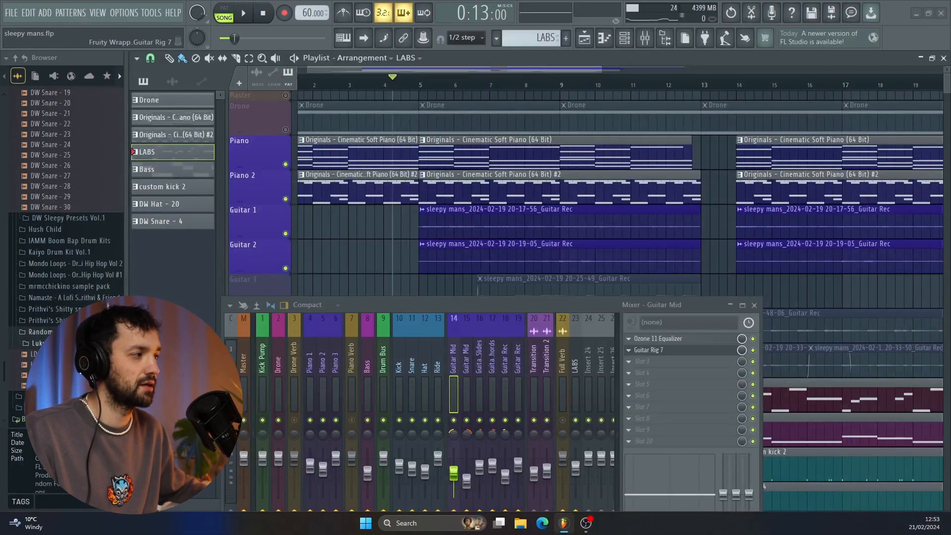
- Examine the Ozone 11 Equalizer curve on the first Guitar Mid mixer track
{"action": "left_click", "coordinate": [714, 341]}
{"action": "left_click_drag", "start_coordinate": [612, 307], "coordinate": [590, 409]}
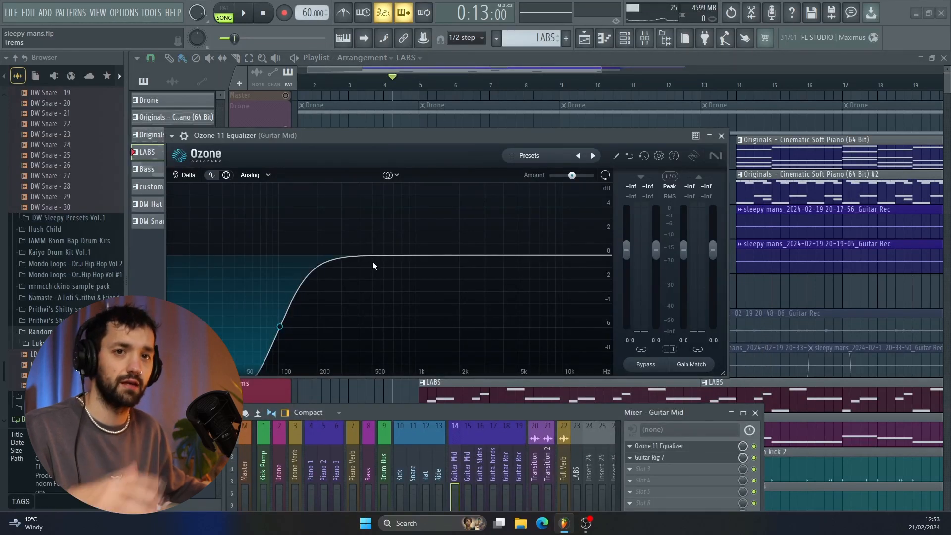
{"action": "left_click", "coordinate": [721, 136]}
{"action": "left_click_drag", "start_coordinate": [609, 412], "coordinate": [575, 300]}
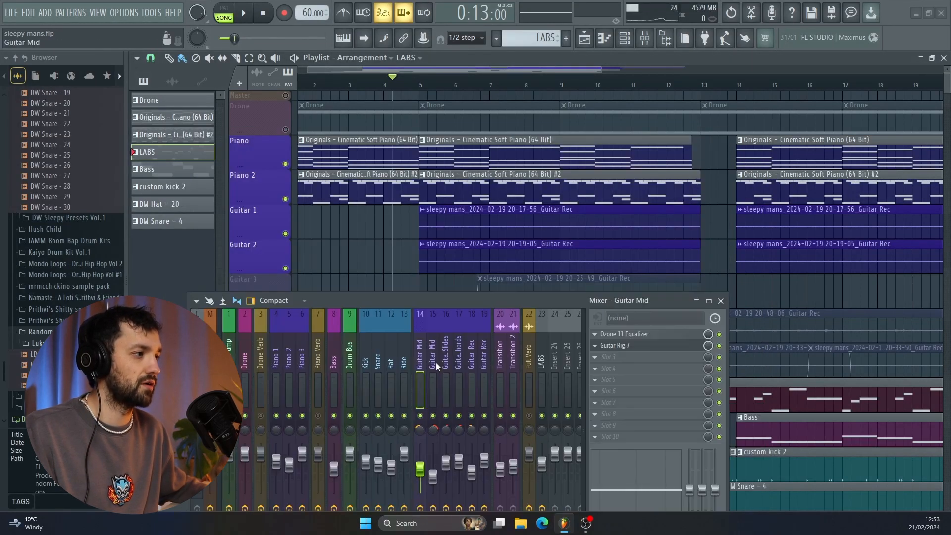
- Examine the TDR Kotelnikov compressor during playback and the Ozone Imager 2 on the second Guitar Mid mixer track
{"action": "left_click", "coordinate": [668, 357]}
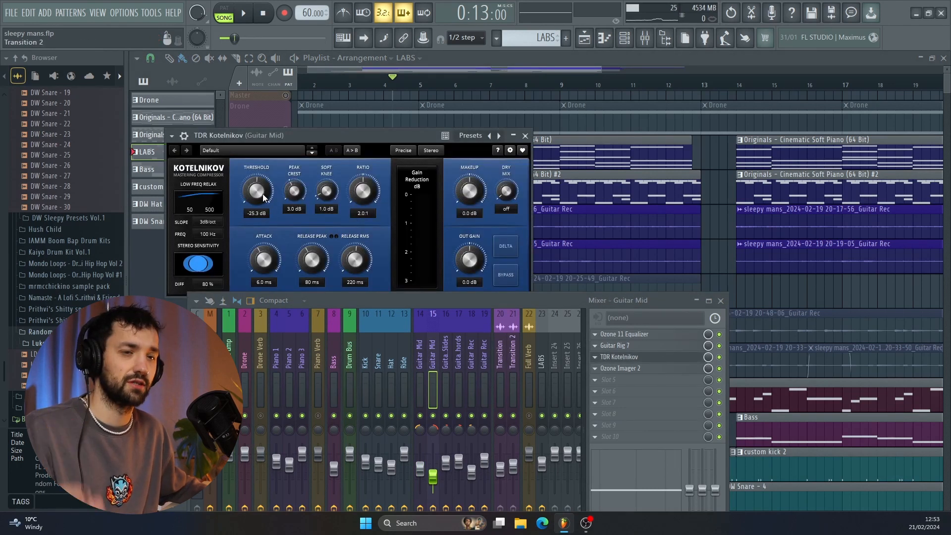
{"action": "key", "text": "space"}
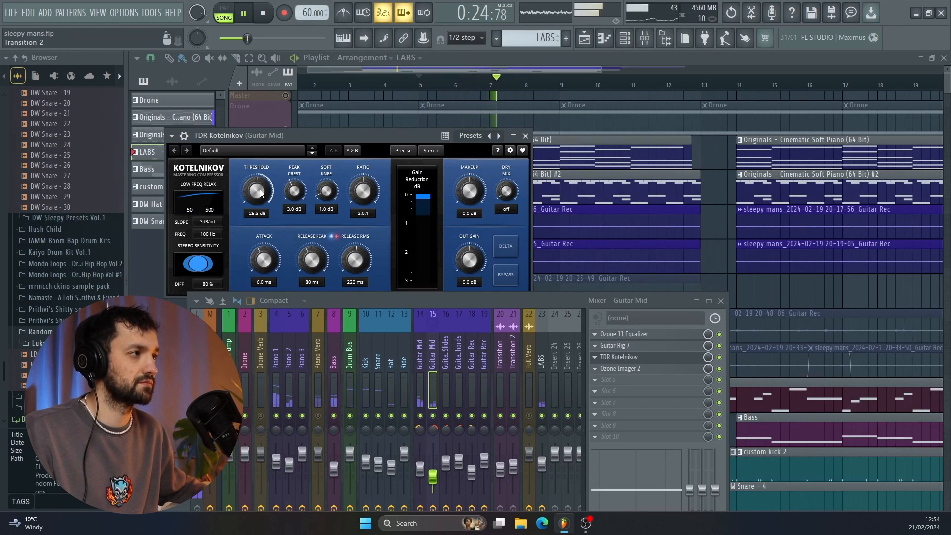
{"action": "key", "text": "space"}
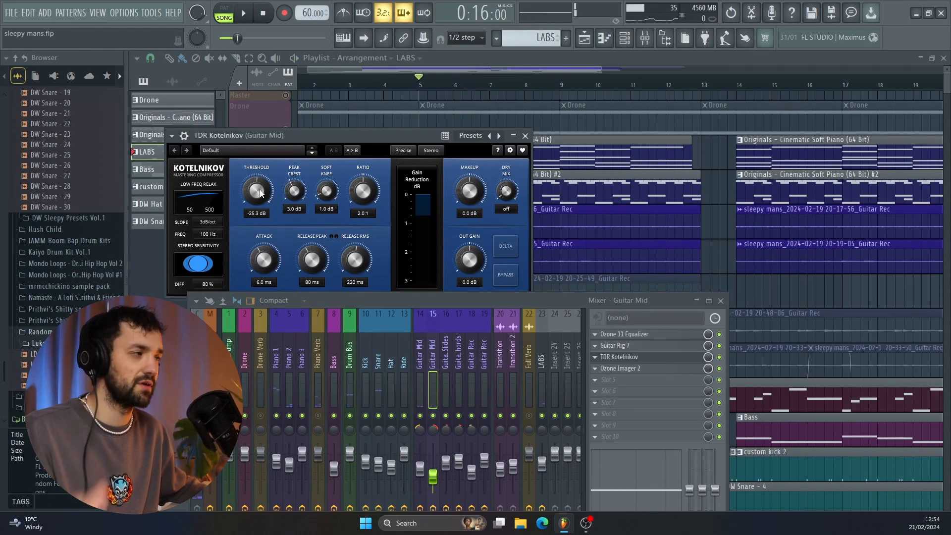
{"action": "left_click", "coordinate": [649, 371]}
{"action": "left_click_drag", "start_coordinate": [447, 146], "coordinate": [493, 73]}
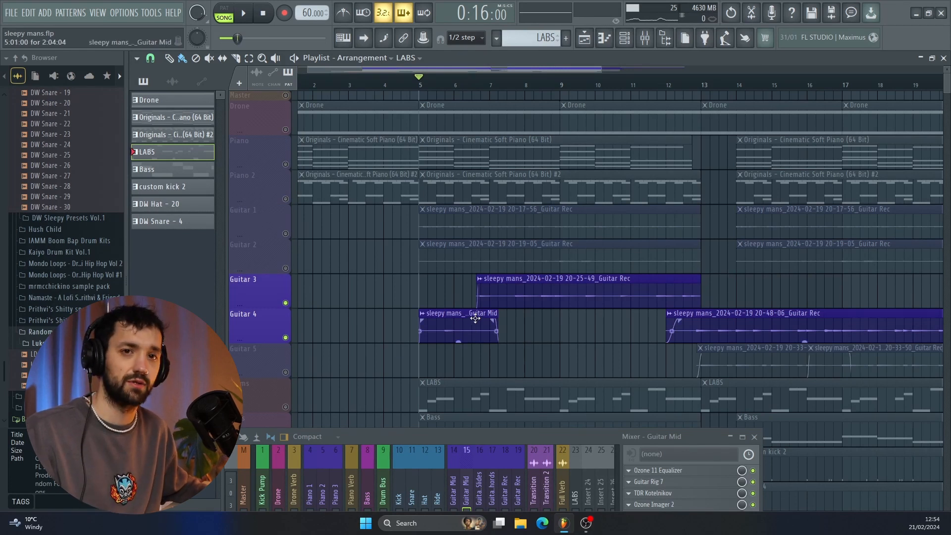
- Play Guitar 3 and Guitar 4 from bar 5 and lengthen the fade-out of the short Guitar 4 clip
{"action": "scroll", "coordinate": [475, 318], "scroll_direction": "up", "scroll_amount": 2}
{"action": "key", "text": "space"}
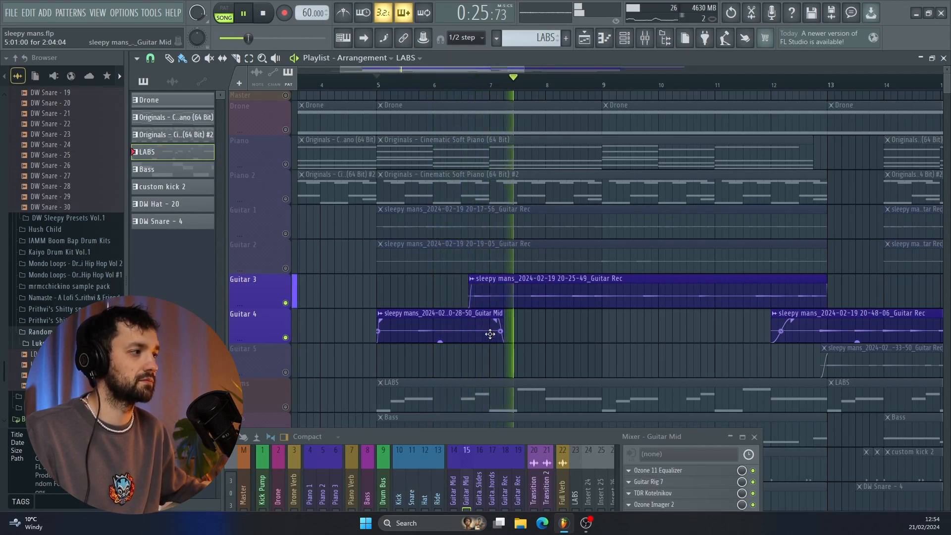
{"action": "left_click_drag", "start_coordinate": [497, 321], "coordinate": [493, 333]}
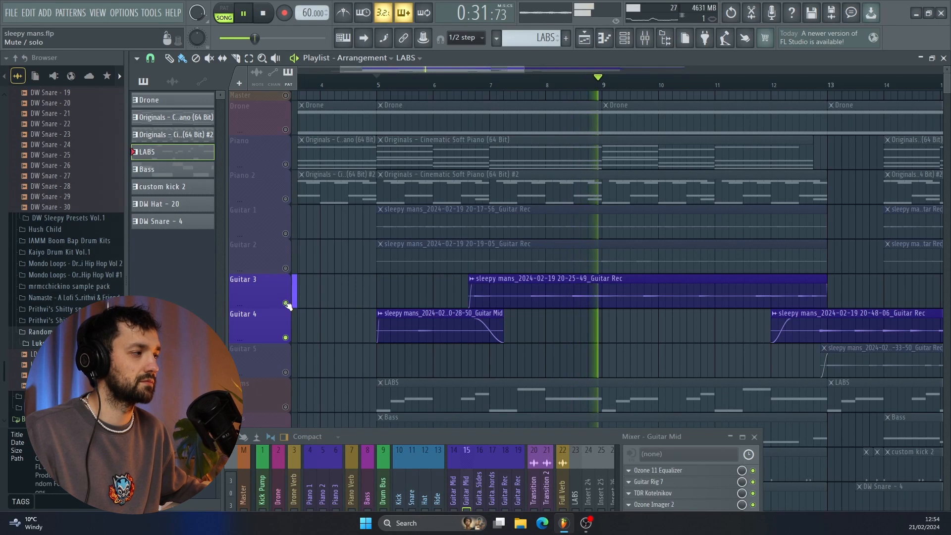
- Enable all playlist tracks again and play the full arrangement from bar 5
{"action": "right_click", "coordinate": [286, 304]}
{"action": "right_click", "coordinate": [286, 304]}
{"action": "key", "text": "space"}
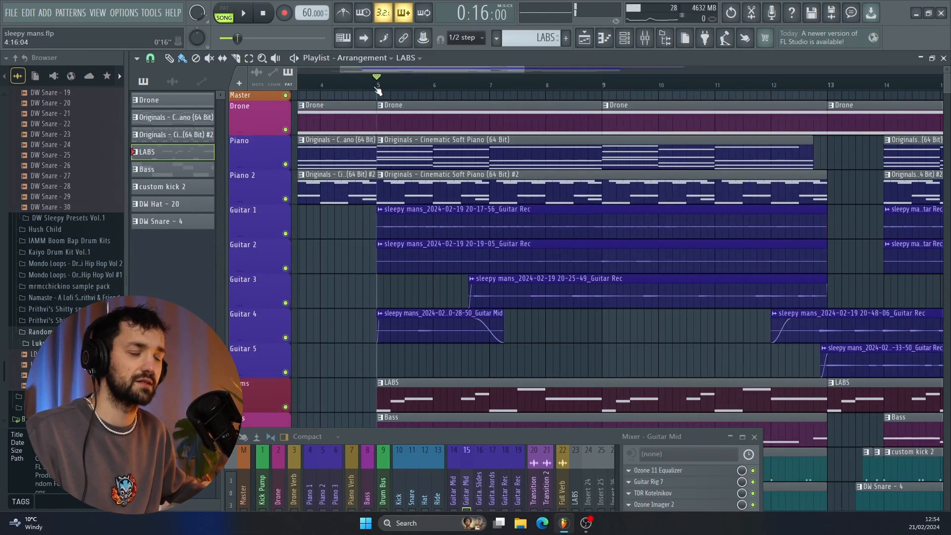
{"action": "key", "text": "space"}
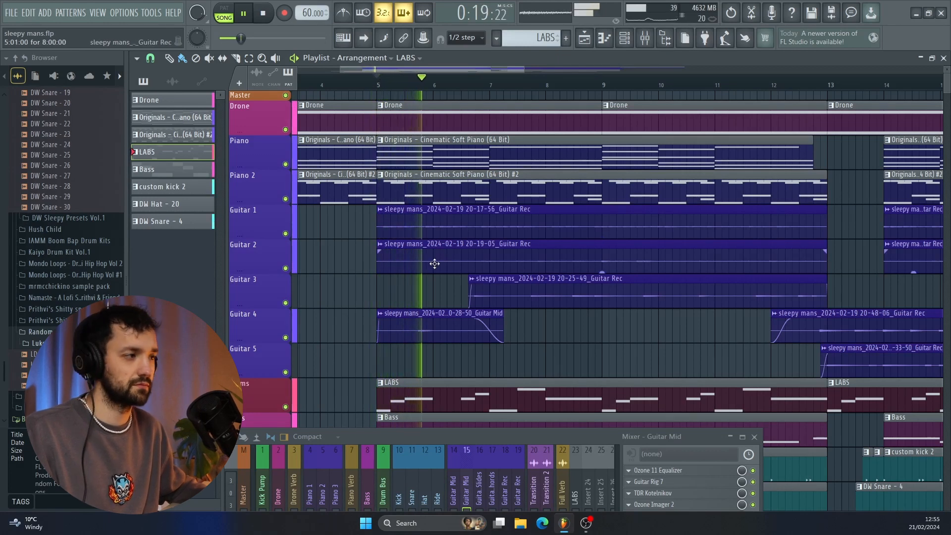
{"action": "scroll", "coordinate": [435, 264], "scroll_direction": "down", "scroll_amount": 2}
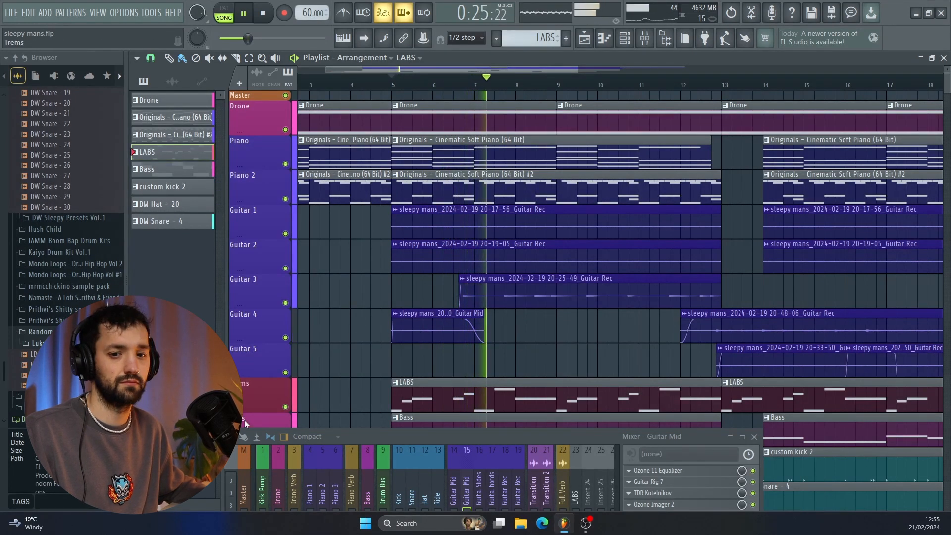
- Stop playback and examine the ValhallaSupermassive settings on the Guitar Slides mixer track
{"action": "left_click_drag", "start_coordinate": [372, 440], "coordinate": [271, 268]}
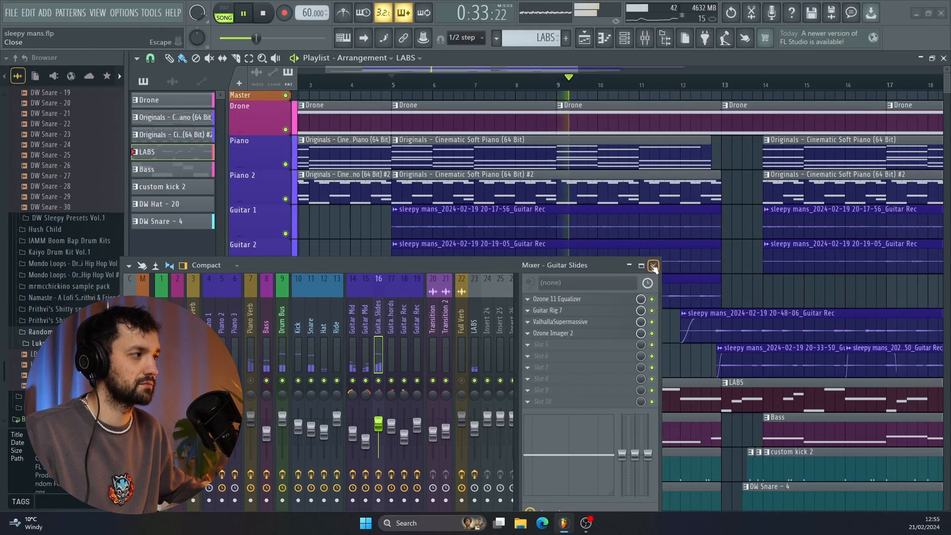
{"action": "key", "text": "space"}
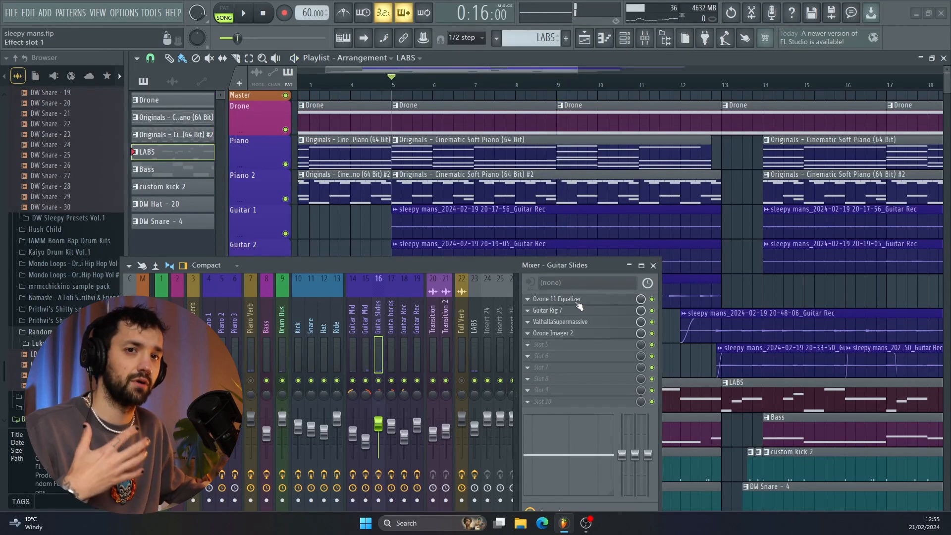
{"action": "left_click", "coordinate": [574, 325]}
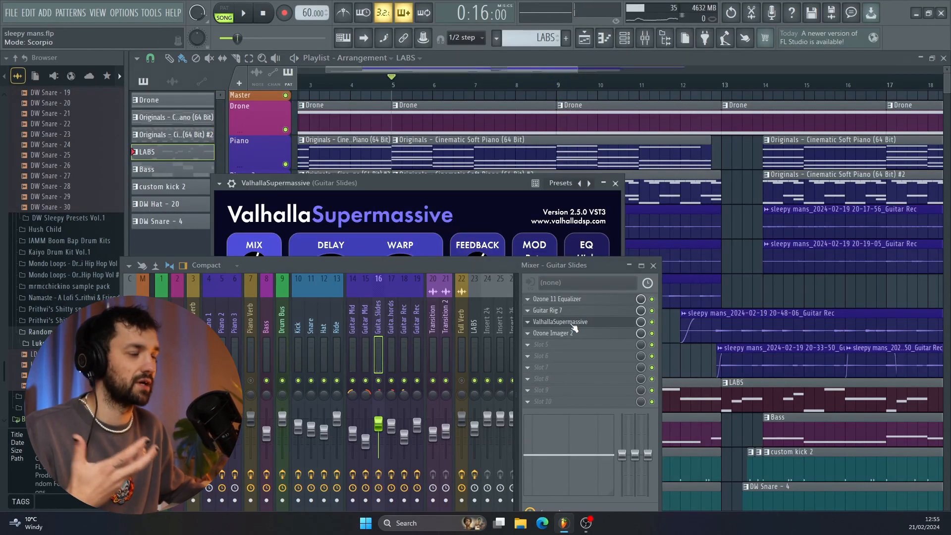
{"action": "left_click_drag", "start_coordinate": [457, 197], "coordinate": [473, 74]}
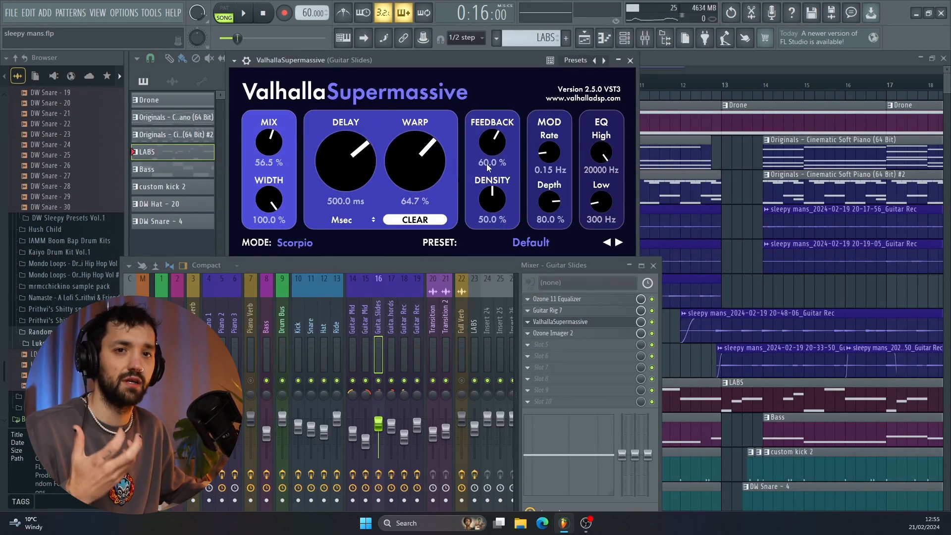
{"action": "left_click", "coordinate": [631, 60]}
- Examine the Ozone Imager 2 width and Stereoize settings on the Guitar Slides mixer track
{"action": "left_click", "coordinate": [553, 333]}
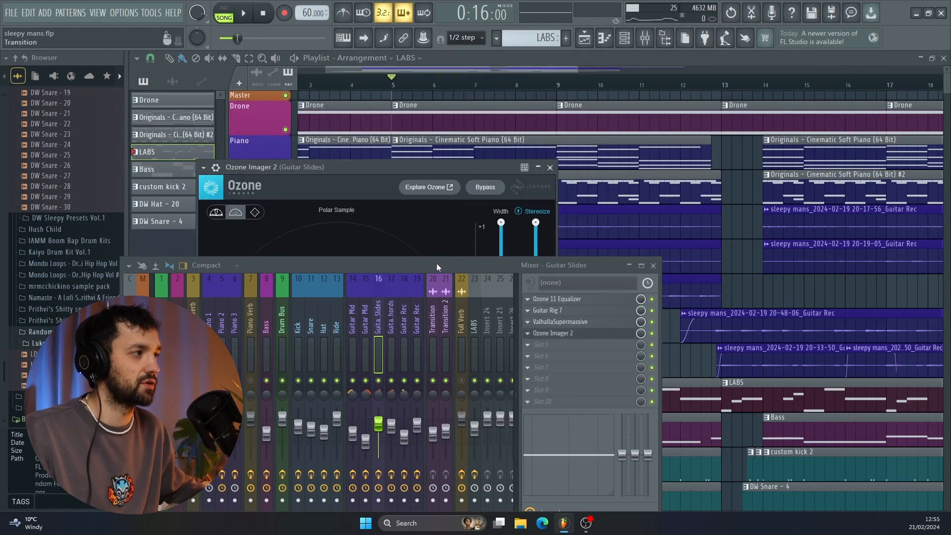
{"action": "left_click_drag", "start_coordinate": [436, 264], "coordinate": [440, 438]}
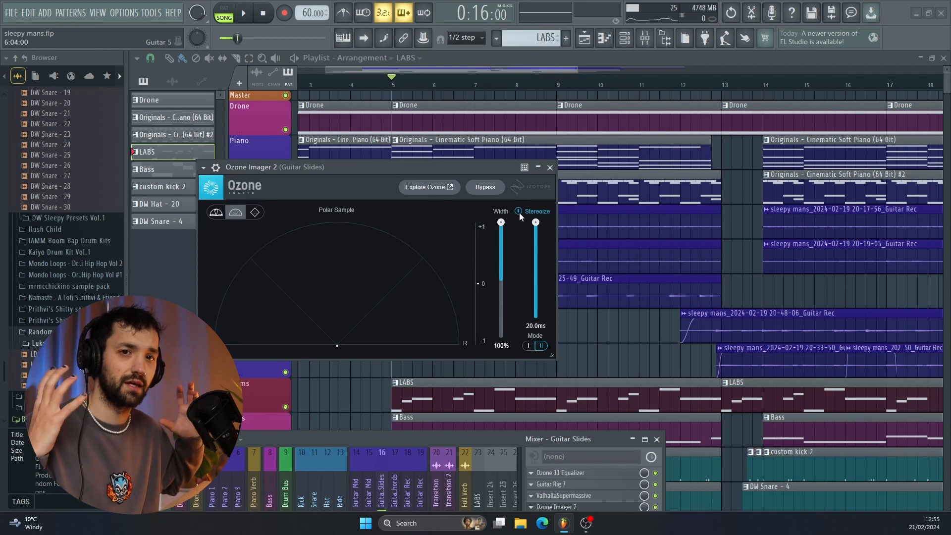
{"action": "left_click", "coordinate": [550, 167]}
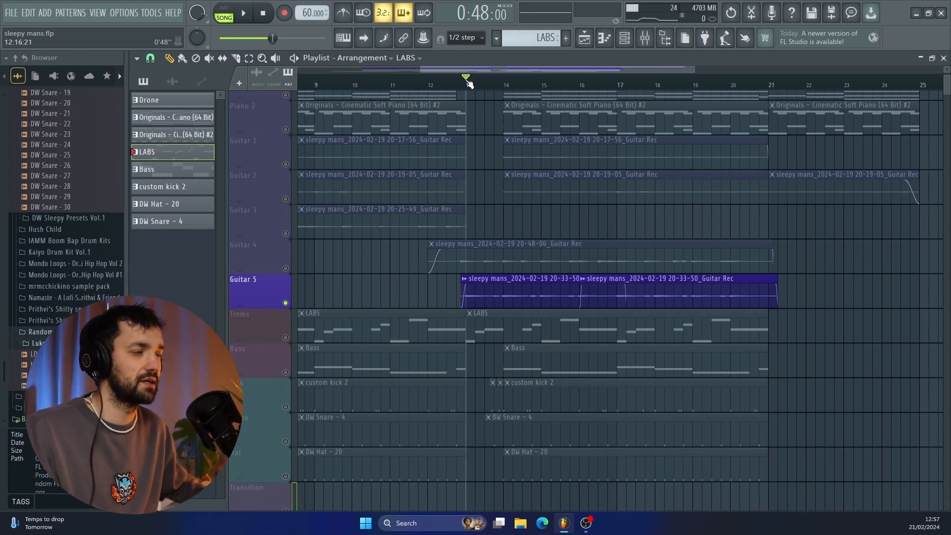
- Play the soloed Guitar 5 recordings from bar 13
{"action": "key", "text": "space"}
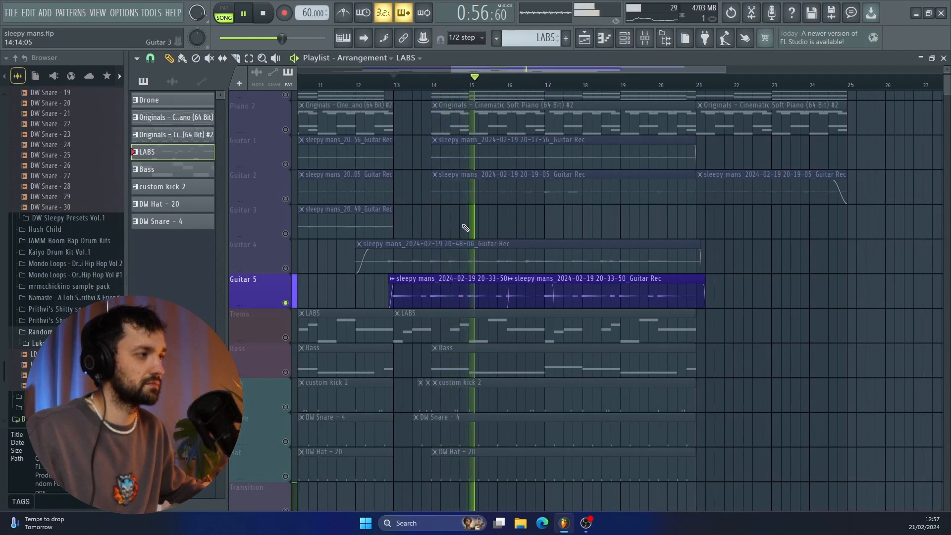
{"action": "scroll", "coordinate": [463, 222], "scroll_direction": "up", "scroll_amount": 2}
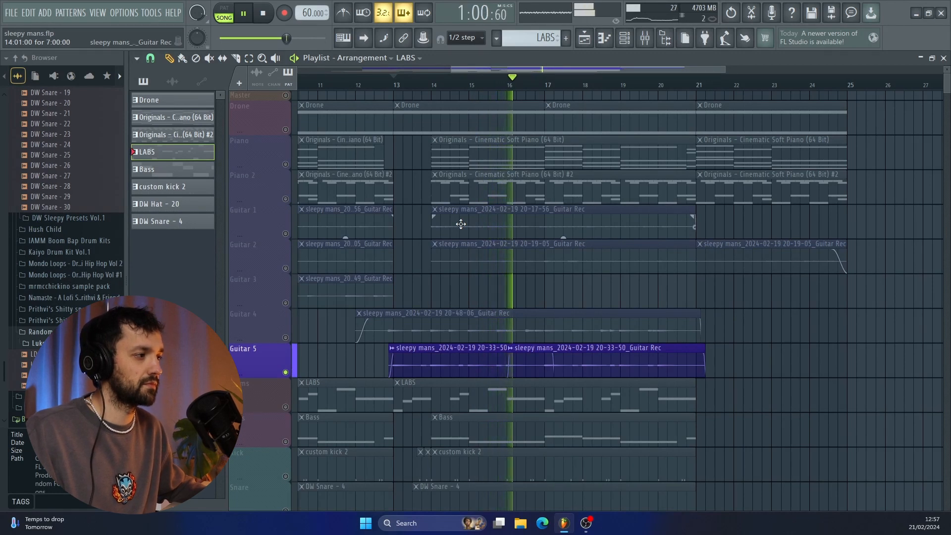
{"action": "key", "text": "space"}
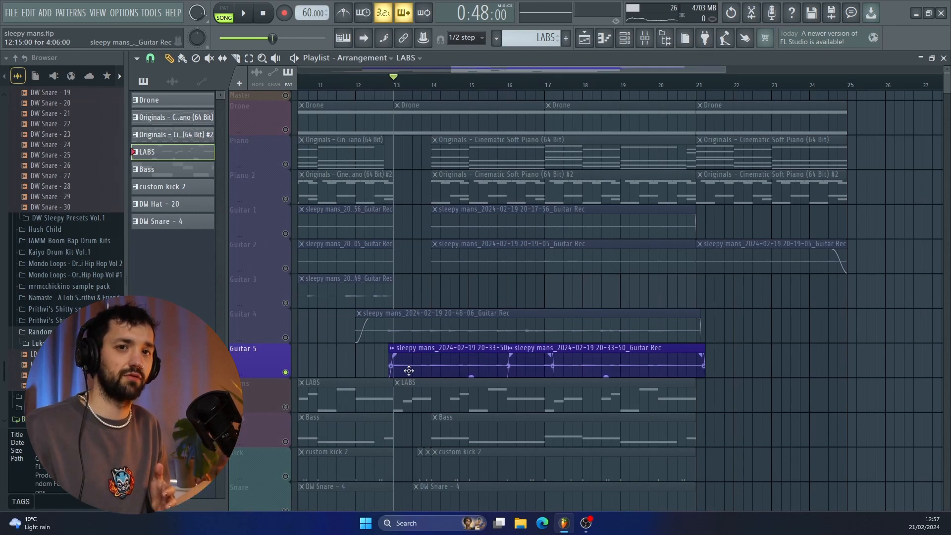
- Enable all tracks again and play the full arrangement through the second section, reviewing the clips around bar 13
{"action": "right_click", "coordinate": [285, 372]}
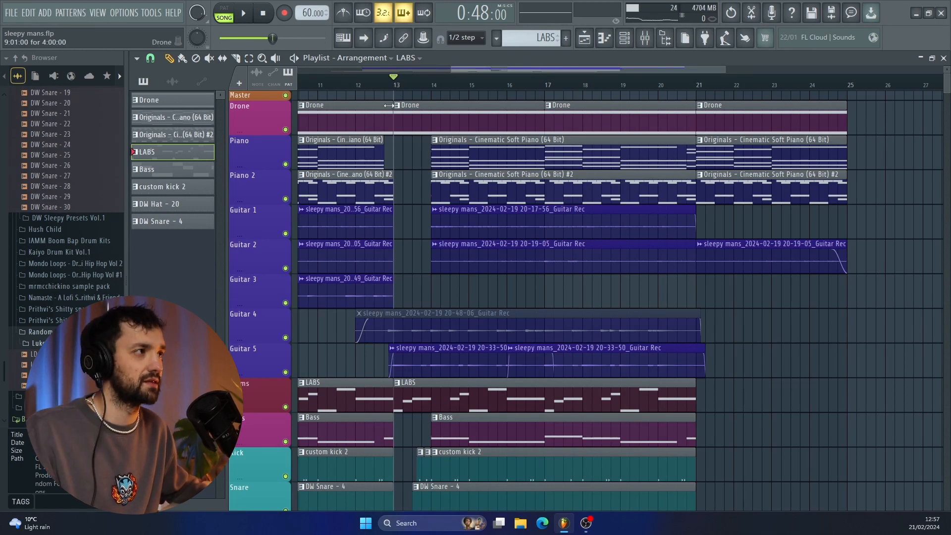
{"action": "key", "text": "space"}
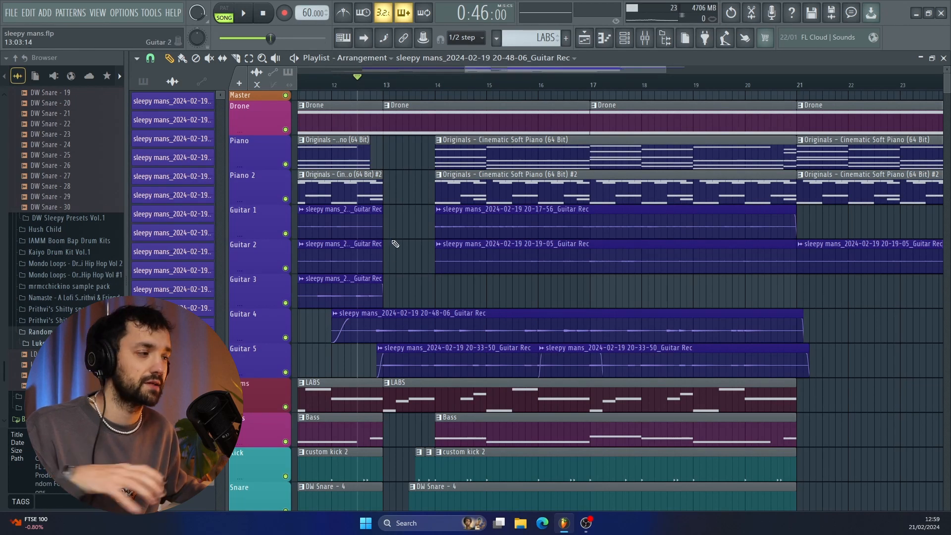
{"action": "scroll", "coordinate": [395, 244], "scroll_direction": "down", "scroll_amount": 5}
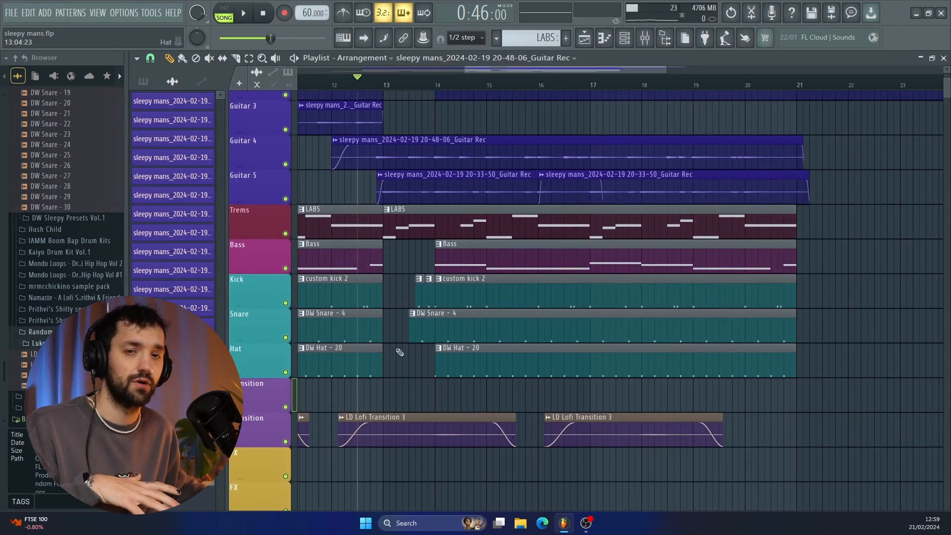
{"action": "scroll", "coordinate": [399, 350], "scroll_direction": "up", "scroll_amount": 2}
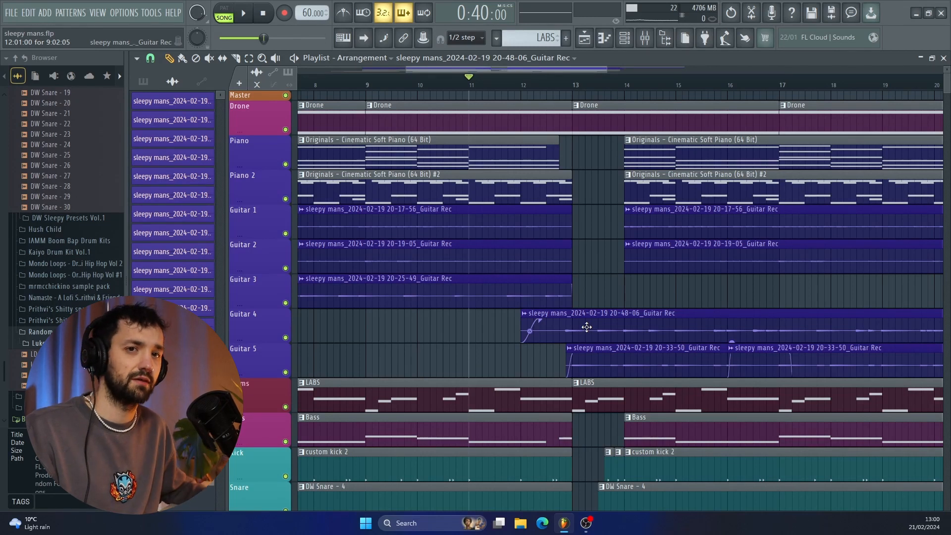
{"action": "key", "text": "space"}
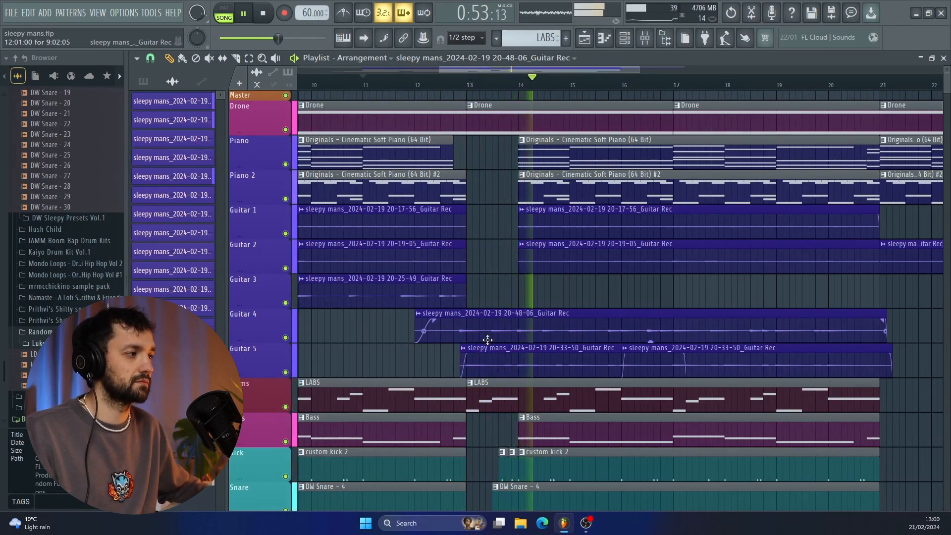
- Follow the full arrangement's playback from bar 14 to the end of the track, reviewing the clips in every layer
{"action": "scroll", "coordinate": [488, 339], "scroll_direction": "right", "scroll_amount": 2}
{"action": "scroll", "coordinate": [487, 340], "scroll_direction": "right", "scroll_amount": 1}
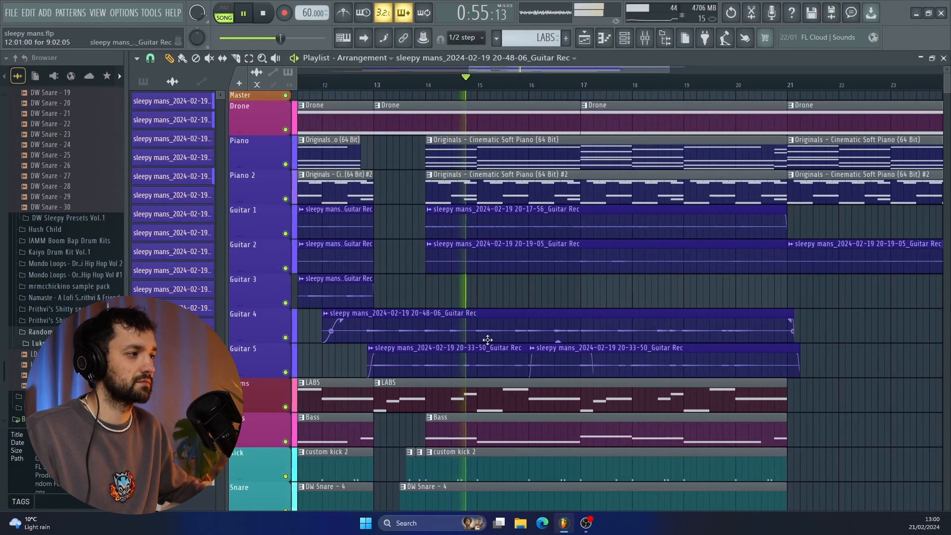
{"action": "scroll", "coordinate": [487, 340], "scroll_direction": "right", "scroll_amount": 2}
{"action": "scroll", "coordinate": [488, 340], "scroll_direction": "down", "scroll_amount": 3}
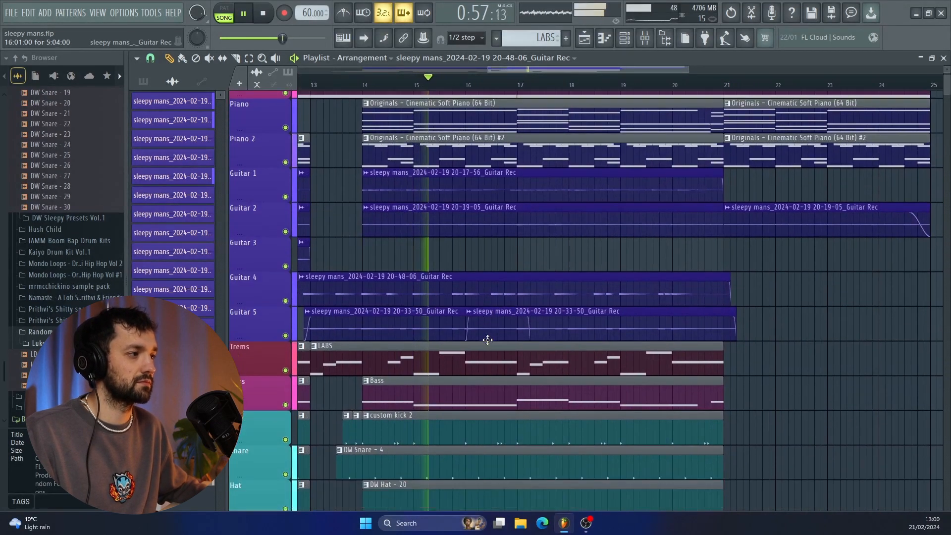
{"action": "scroll", "coordinate": [487, 339], "scroll_direction": "up", "scroll_amount": 3}
{"action": "scroll", "coordinate": [487, 340], "scroll_direction": "down", "scroll_amount": 2}
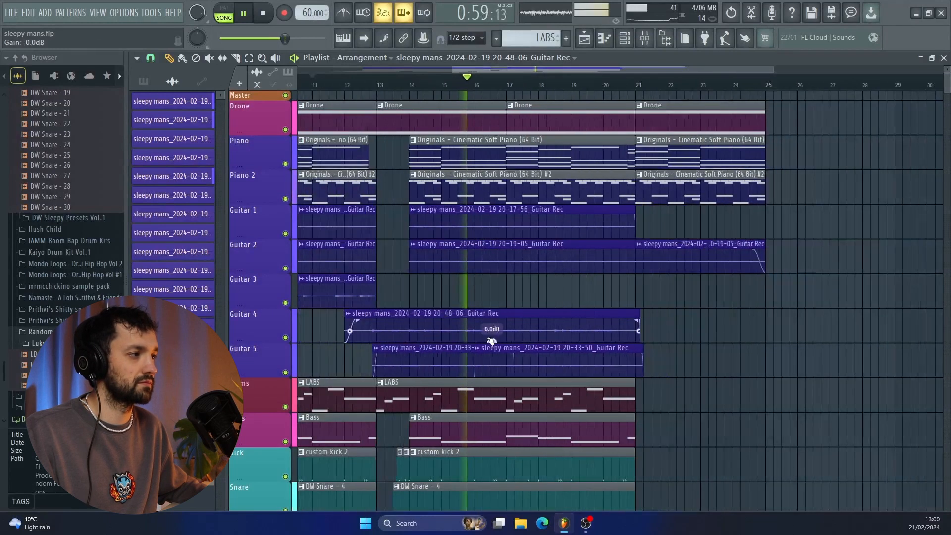
{"action": "scroll", "coordinate": [599, 342], "scroll_direction": "right", "scroll_amount": 2}
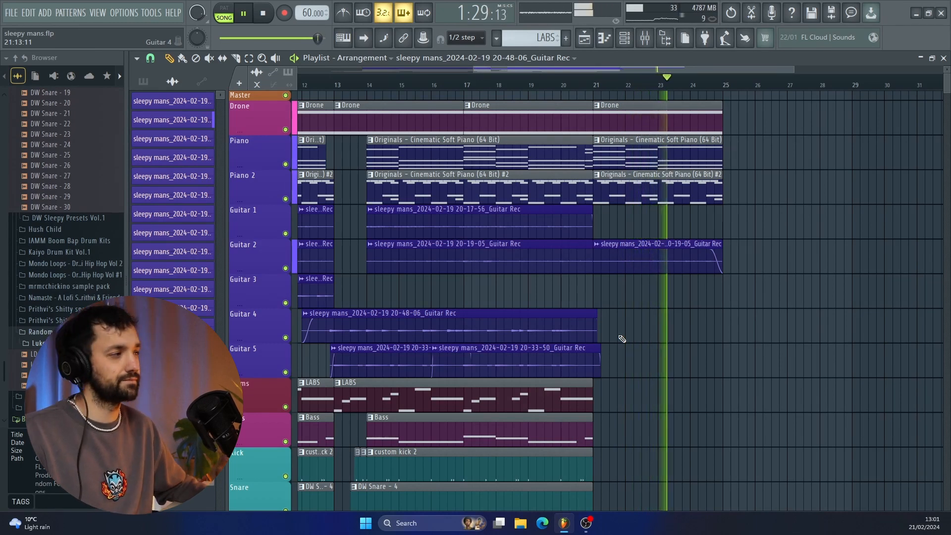
{"action": "scroll", "coordinate": [622, 339], "scroll_direction": "down", "scroll_amount": 3}
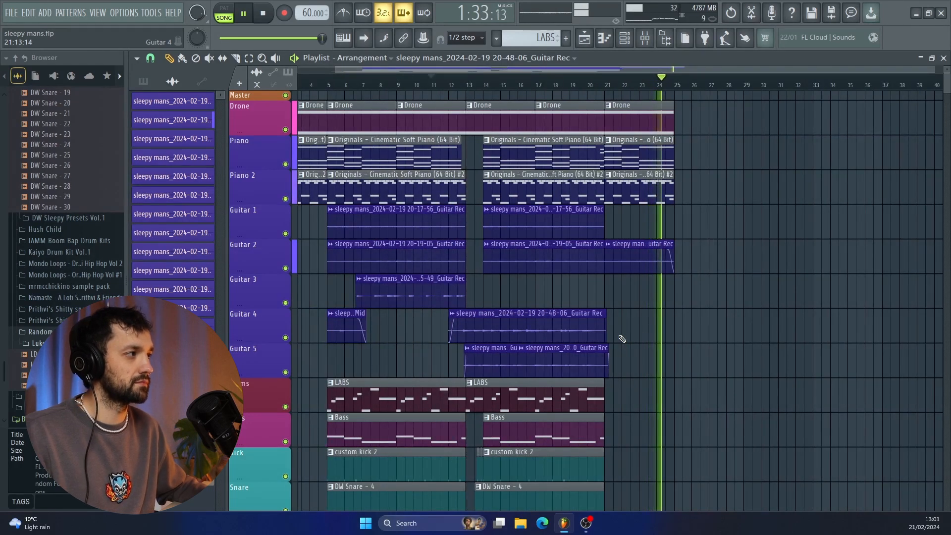
- Examine the fade-ins and fade-outs on the guitar recordings at bar 14 and between bars 5 and 9
{"action": "scroll", "coordinate": [621, 339], "scroll_direction": "up", "scroll_amount": 2}
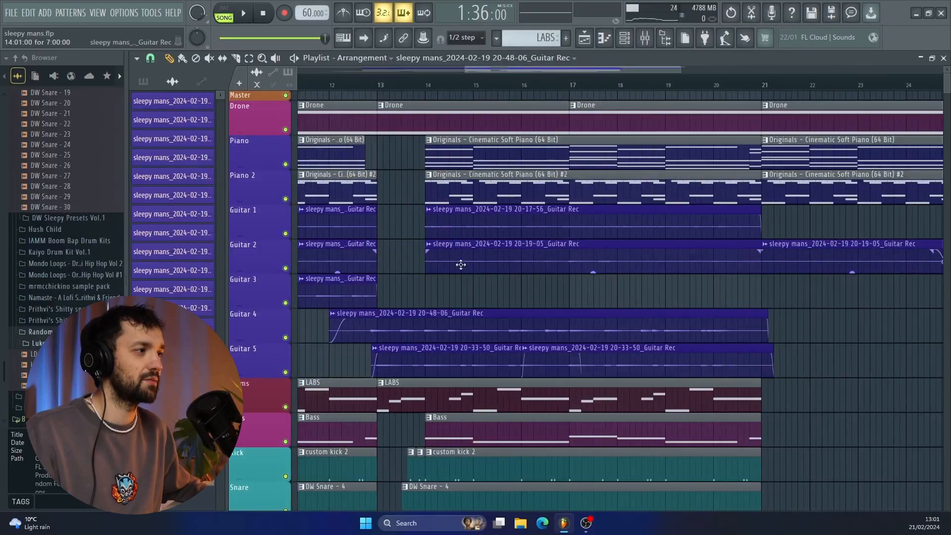
{"action": "scroll", "coordinate": [446, 267], "scroll_direction": "up", "scroll_amount": 6}
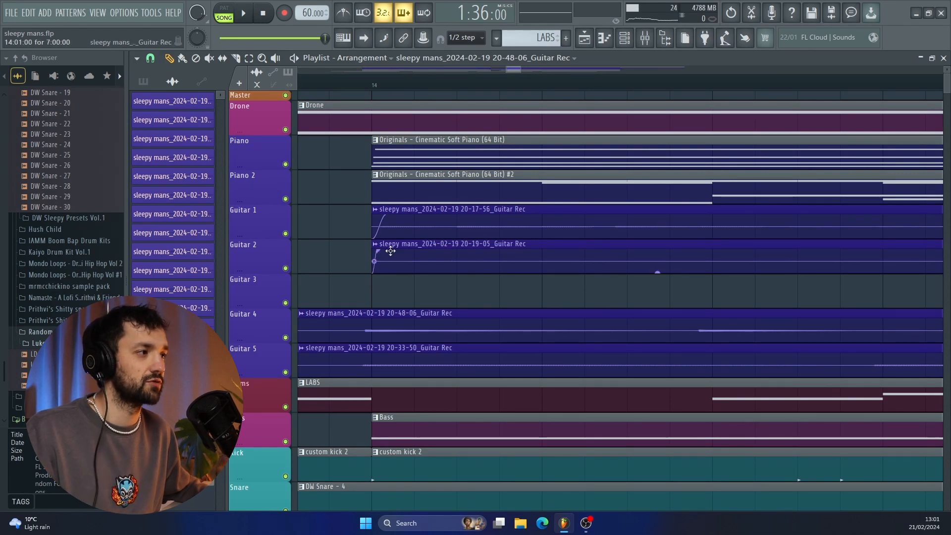
{"action": "scroll", "coordinate": [381, 227], "scroll_direction": "up", "scroll_amount": 3}
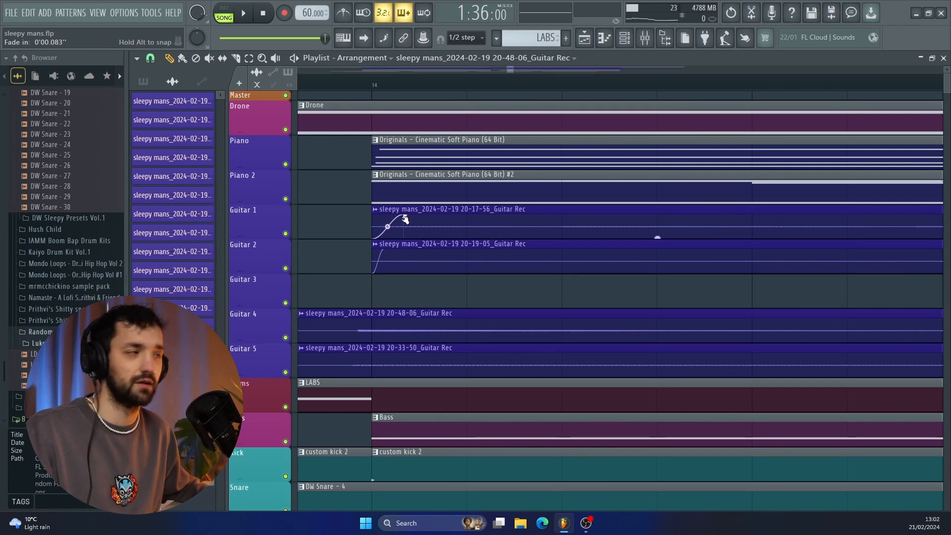
{"action": "scroll", "coordinate": [405, 220], "scroll_direction": "down", "scroll_amount": 5}
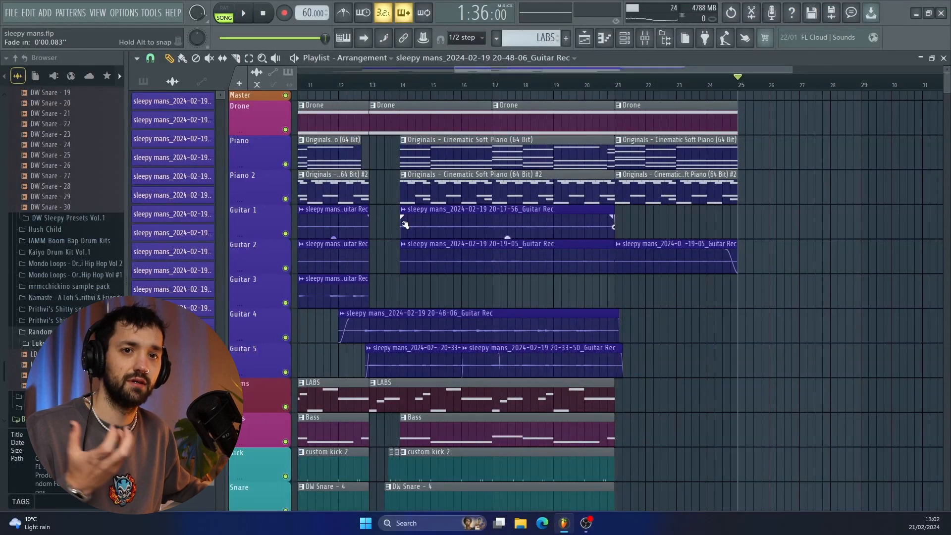
{"action": "scroll", "coordinate": [412, 225], "scroll_direction": "up", "scroll_amount": 10}
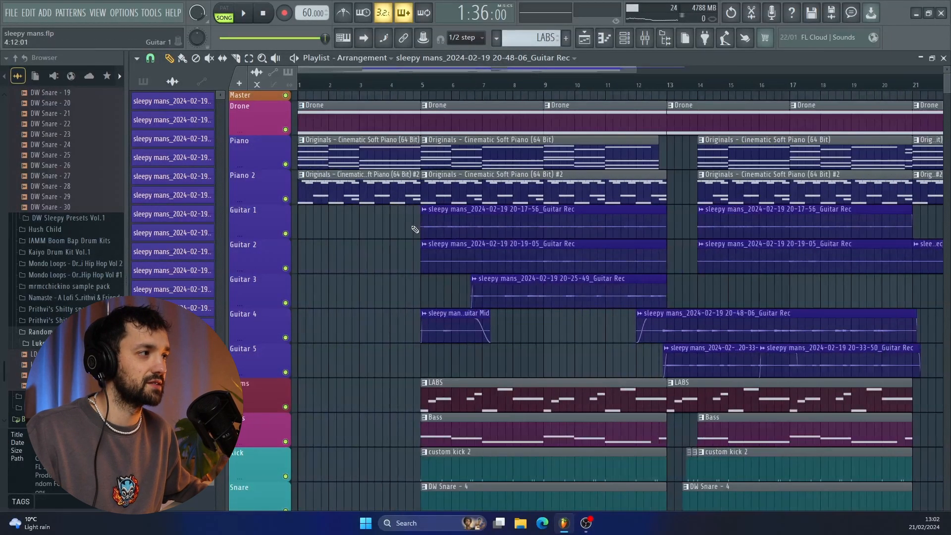
{"action": "scroll", "coordinate": [407, 229], "scroll_direction": "right", "scroll_amount": 5}
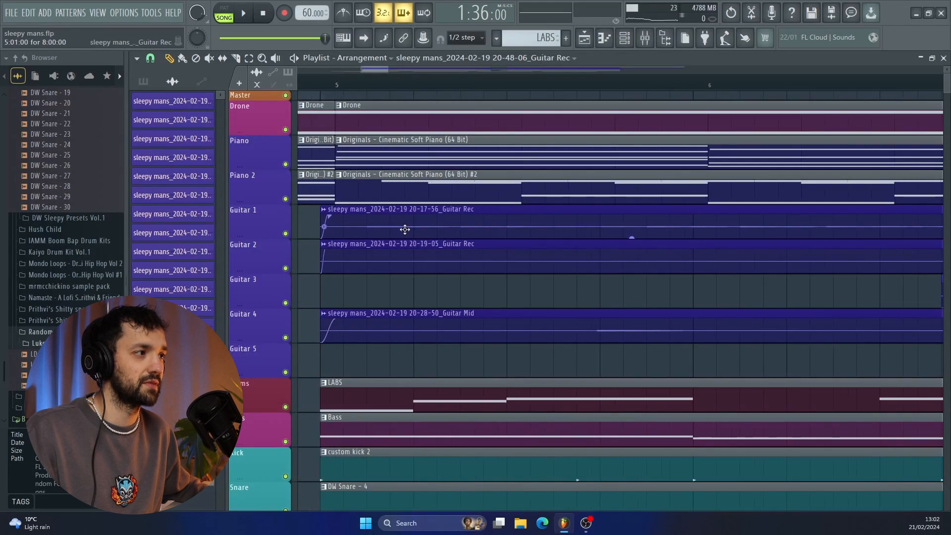
{"action": "scroll", "coordinate": [404, 245], "scroll_direction": "down", "scroll_amount": 8}
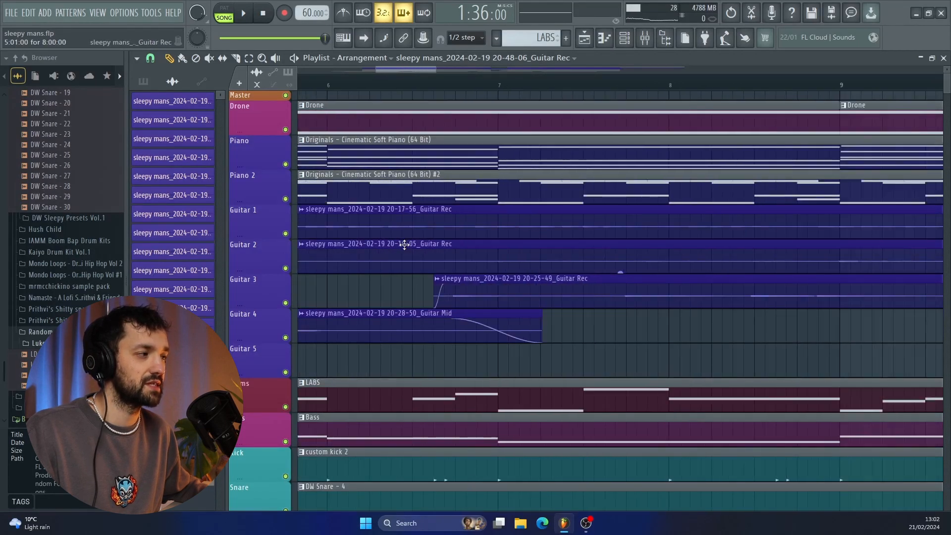